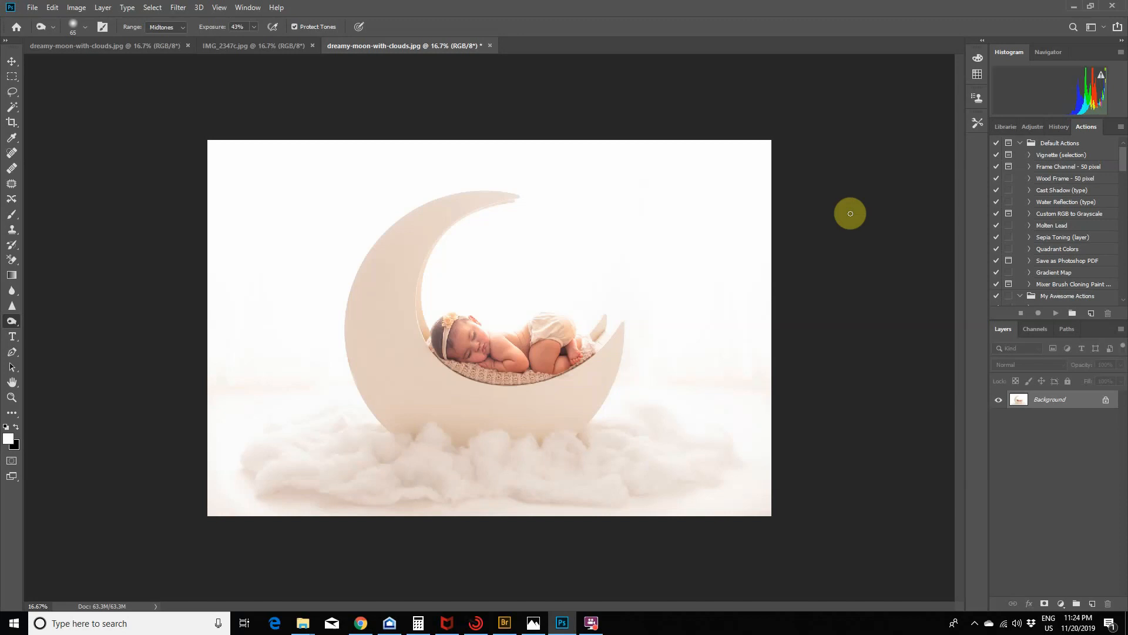
Step: Compare the moon backdrop, the baby photo and the finished composite, then examine the blanket edge in the empty moon backdrop
{"action": "left_click", "coordinate": [112, 48]}
{"action": "left_click", "coordinate": [285, 45]}
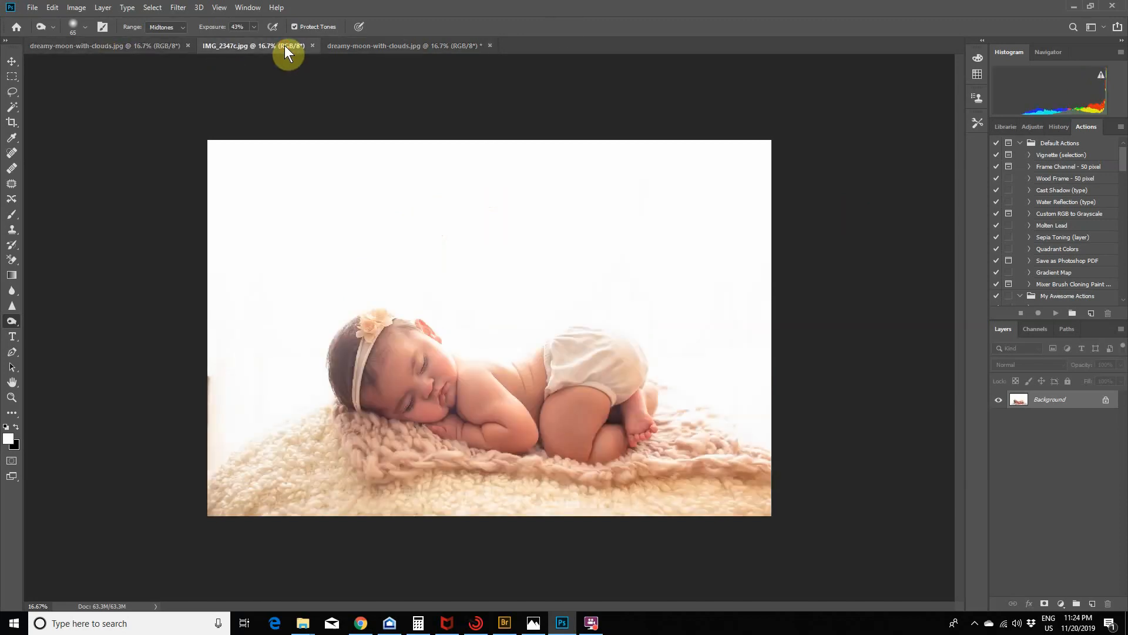
{"action": "left_click", "coordinate": [358, 45]}
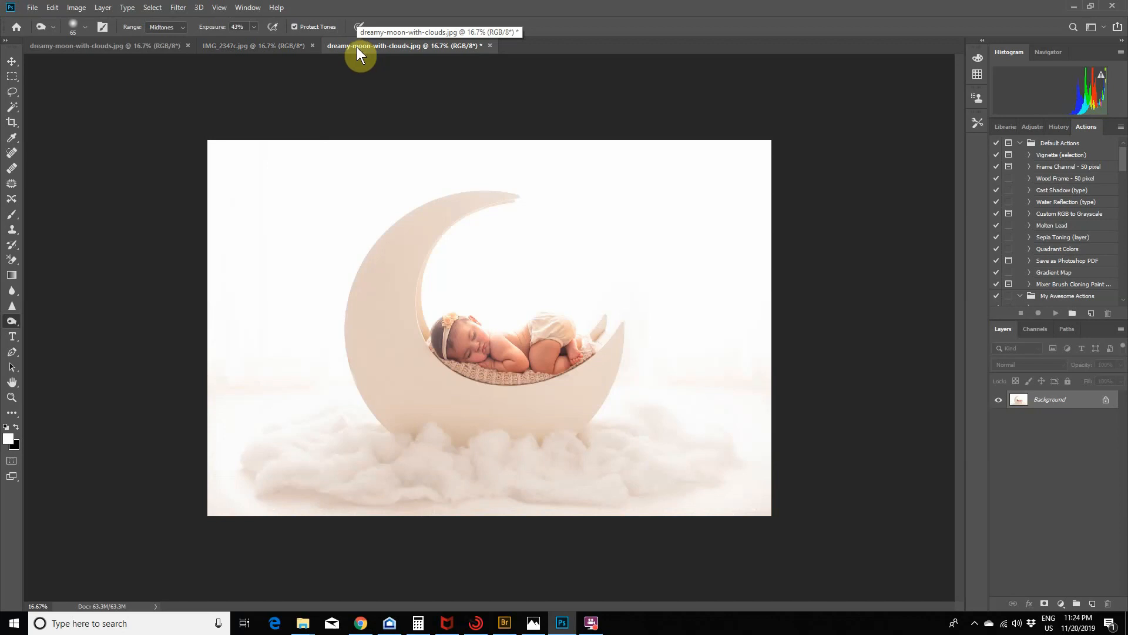
{"action": "left_click", "coordinate": [130, 47]}
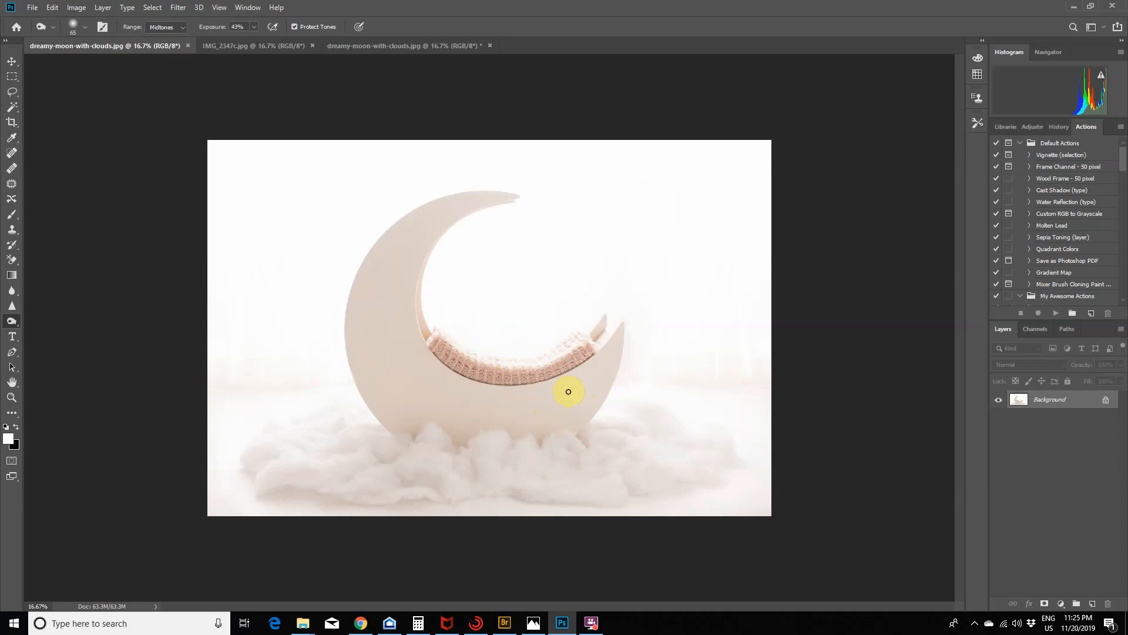
{"action": "mouse_move", "coordinate": [441, 348]}
{"action": "left_mouse_down"}
{"action": "mouse_move", "coordinate": [516, 372]}
{"action": "mouse_move", "coordinate": [581, 350]}
{"action": "mouse_move", "coordinate": [492, 377]}
{"action": "mouse_move", "coordinate": [453, 359]}
{"action": "mouse_move", "coordinate": [532, 376]}
{"action": "mouse_move", "coordinate": [573, 356]}
{"action": "mouse_move", "coordinate": [495, 378]}
{"action": "mouse_move", "coordinate": [452, 360]}
{"action": "left_mouse_up"}
{"action": "mouse_move", "coordinate": [452, 360]}
{"action": "left_mouse_down"}
{"action": "mouse_move", "coordinate": [496, 372]}
{"action": "mouse_move", "coordinate": [579, 355]}
{"action": "mouse_move", "coordinate": [476, 372]}
{"action": "mouse_move", "coordinate": [439, 348]}
{"action": "left_mouse_up"}
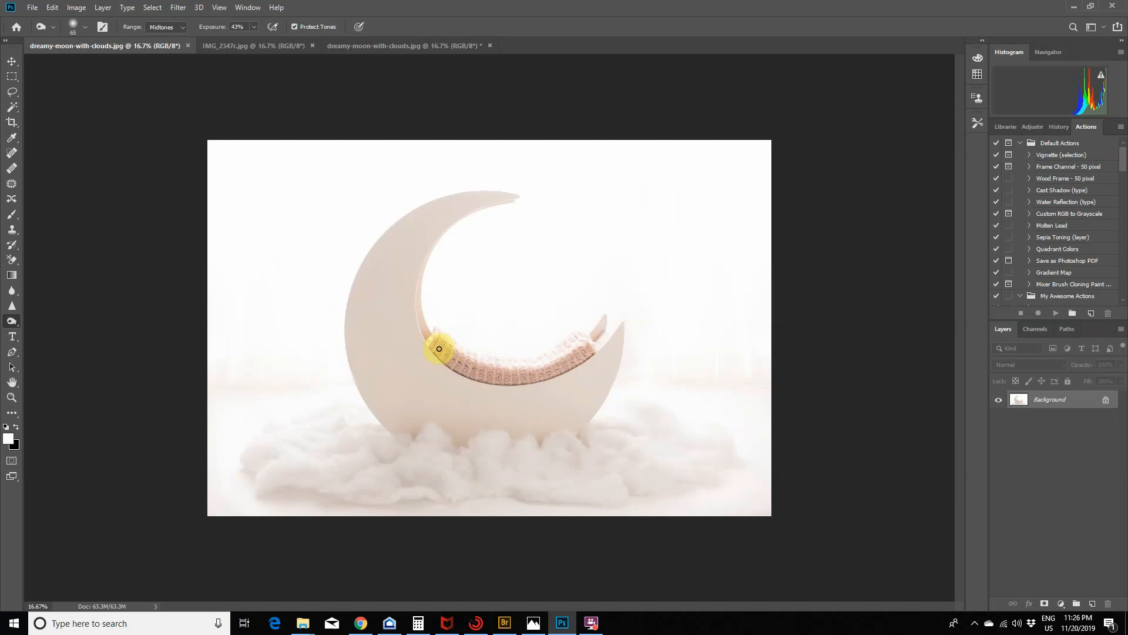
{"action": "mouse_move", "coordinate": [439, 349]}
{"action": "left_mouse_down"}
{"action": "mouse_move", "coordinate": [501, 357]}
{"action": "mouse_move", "coordinate": [462, 363]}
{"action": "left_mouse_up"}
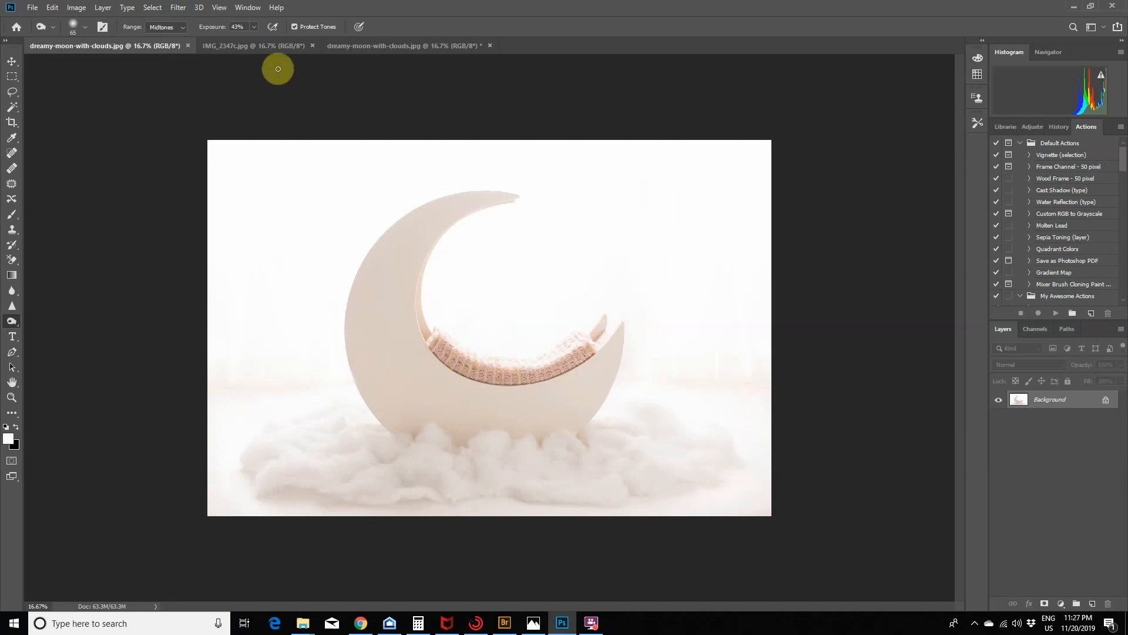
Step: In IMG_2347c.jpg, draw a loose Lasso selection around the sleeping baby, including a strip of the knitted blanket
{"action": "left_click", "coordinate": [263, 47]}
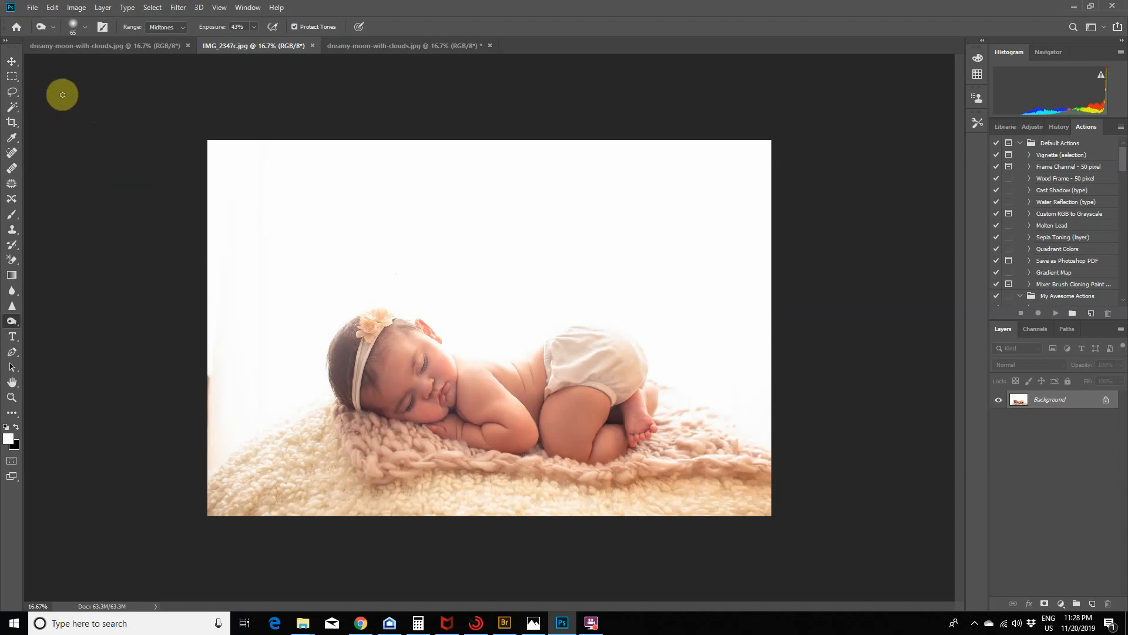
{"action": "left_click", "coordinate": [16, 89]}
{"action": "left_click", "coordinate": [14, 105]}
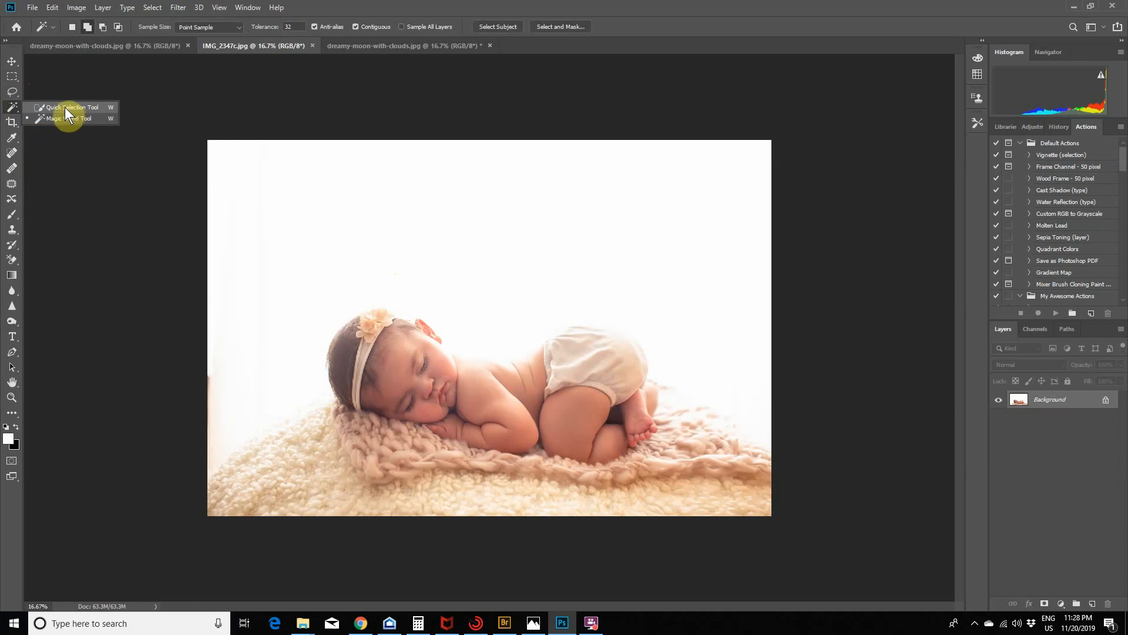
{"action": "left_click", "coordinate": [13, 93]}
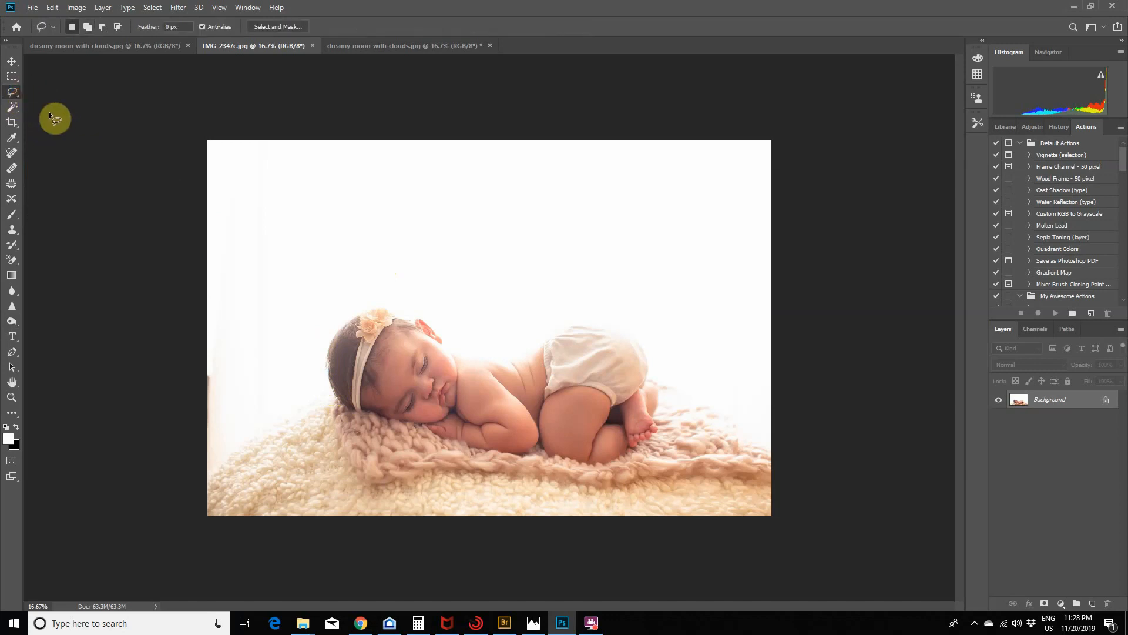
{"action": "mouse_move", "coordinate": [377, 298]}
{"action": "left_mouse_down"}
{"action": "mouse_move", "coordinate": [312, 376]}
{"action": "mouse_move", "coordinate": [346, 427]}
{"action": "mouse_move", "coordinate": [563, 478]}
{"action": "mouse_move", "coordinate": [644, 472]}
{"action": "left_mouse_up"}
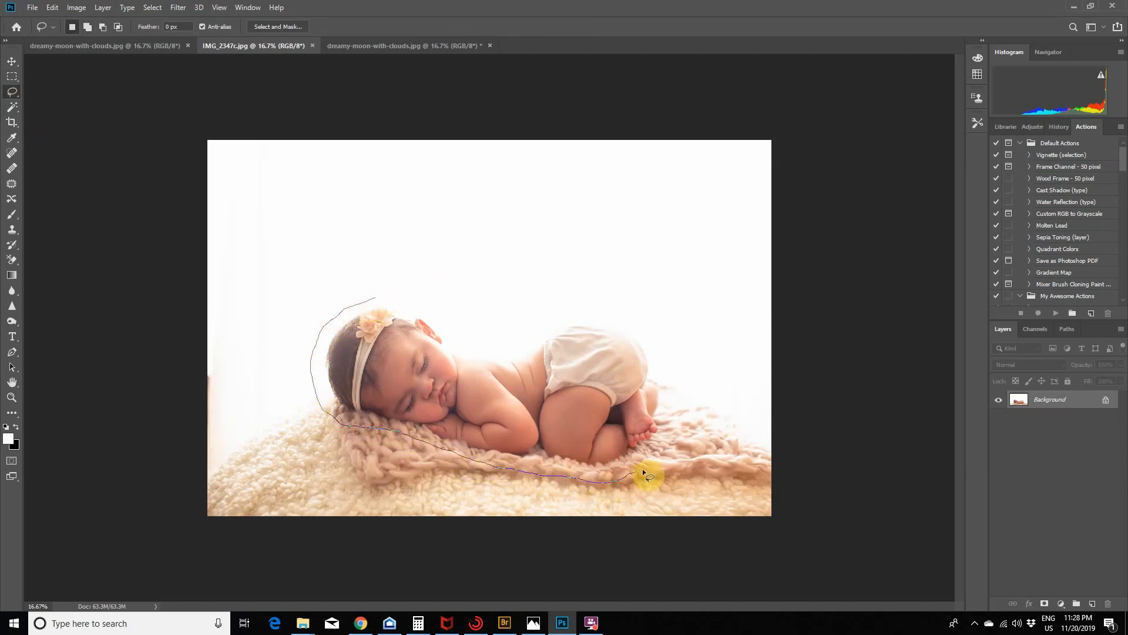
{"action": "mouse_move", "coordinate": [678, 407]}
{"action": "left_mouse_down"}
{"action": "mouse_move", "coordinate": [645, 324]}
{"action": "mouse_move", "coordinate": [597, 304]}
{"action": "mouse_move", "coordinate": [529, 325]}
{"action": "mouse_move", "coordinate": [436, 320]}
{"action": "mouse_move", "coordinate": [377, 298]}
{"action": "left_mouse_up"}
Step: Copy the selected baby and paste it into the empty moon backdrop, dreamy-moon-with-clouds.jpg
{"action": "left_click", "coordinate": [52, 8]}
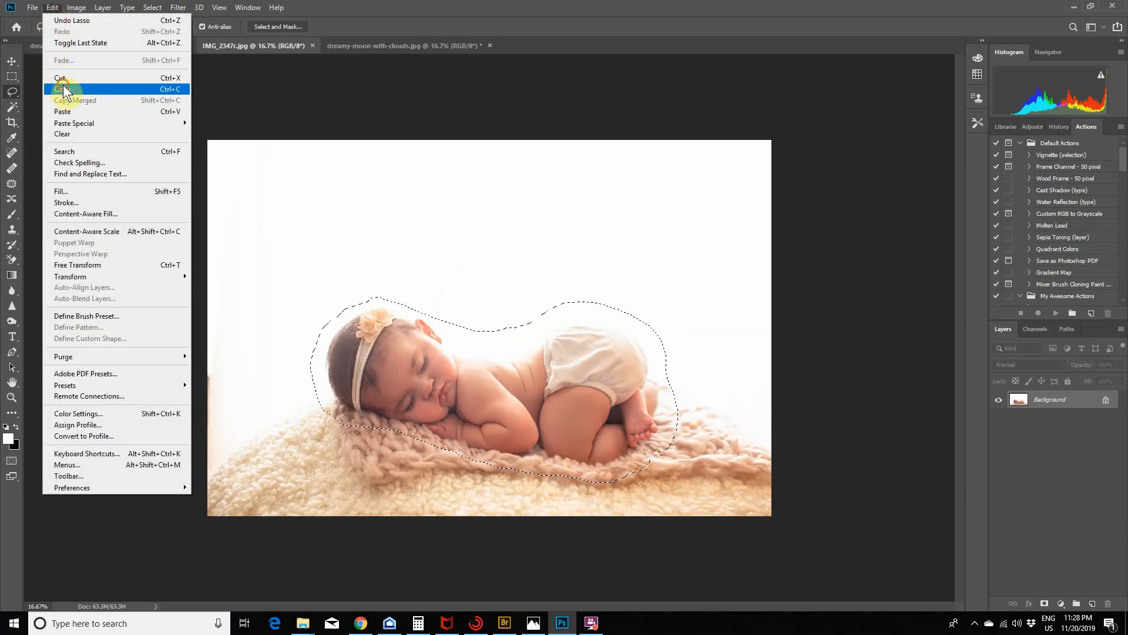
{"action": "left_click", "coordinate": [63, 89]}
{"action": "left_click", "coordinate": [105, 48]}
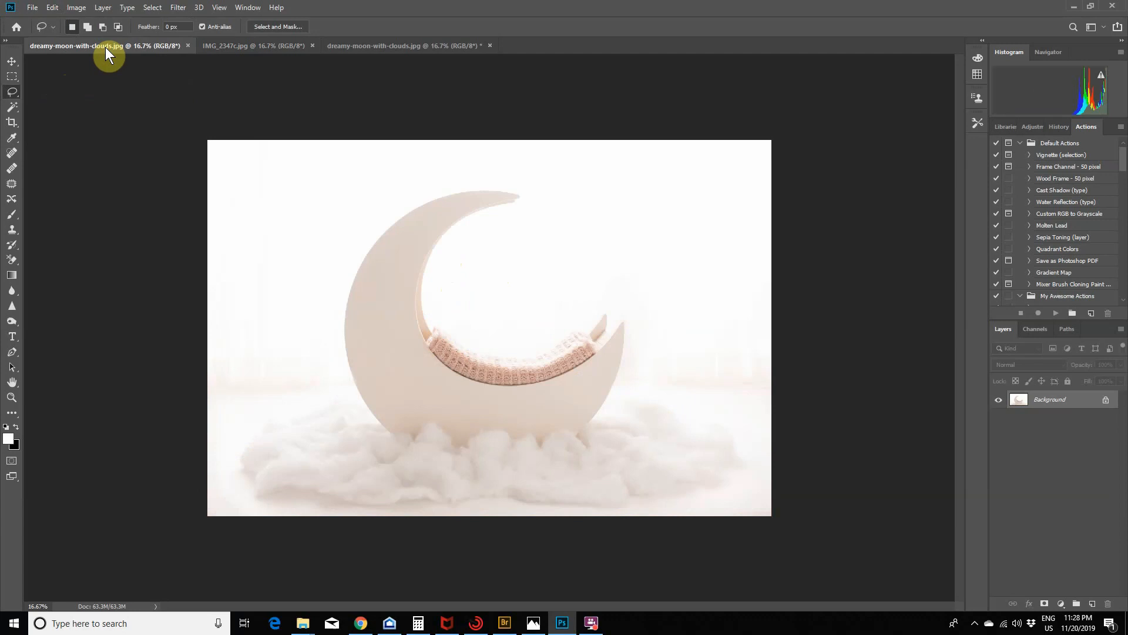
{"action": "left_click", "coordinate": [51, 9]}
{"action": "left_click", "coordinate": [61, 111]}
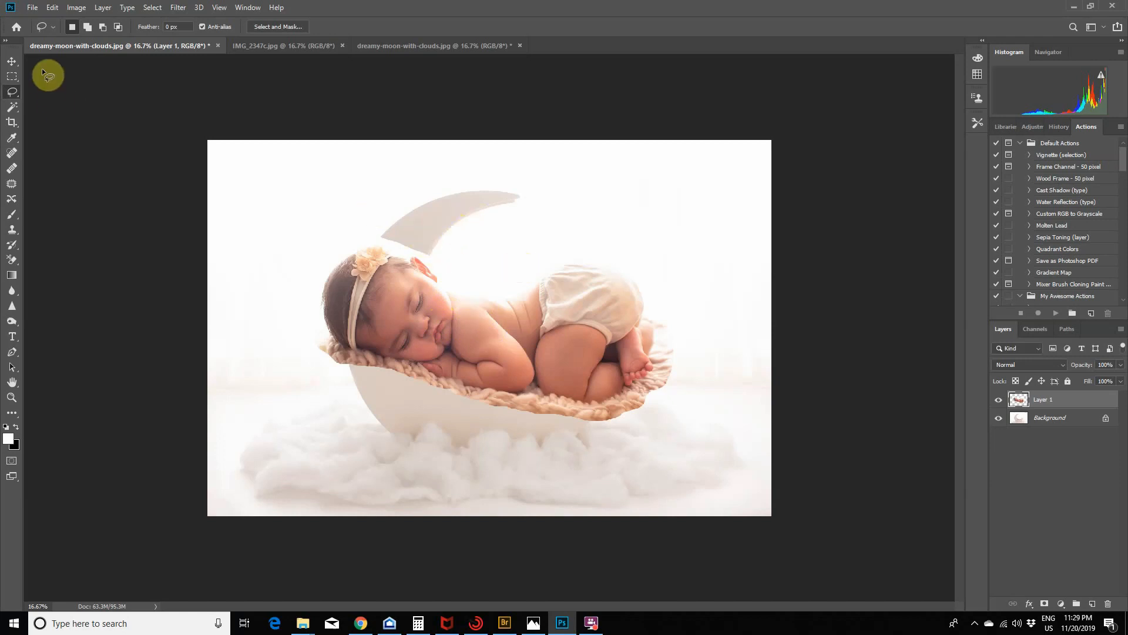
Step: Scale the pasted baby layer down to about 49% and position it in the curve of the moon
{"action": "left_click", "coordinate": [47, 8]}
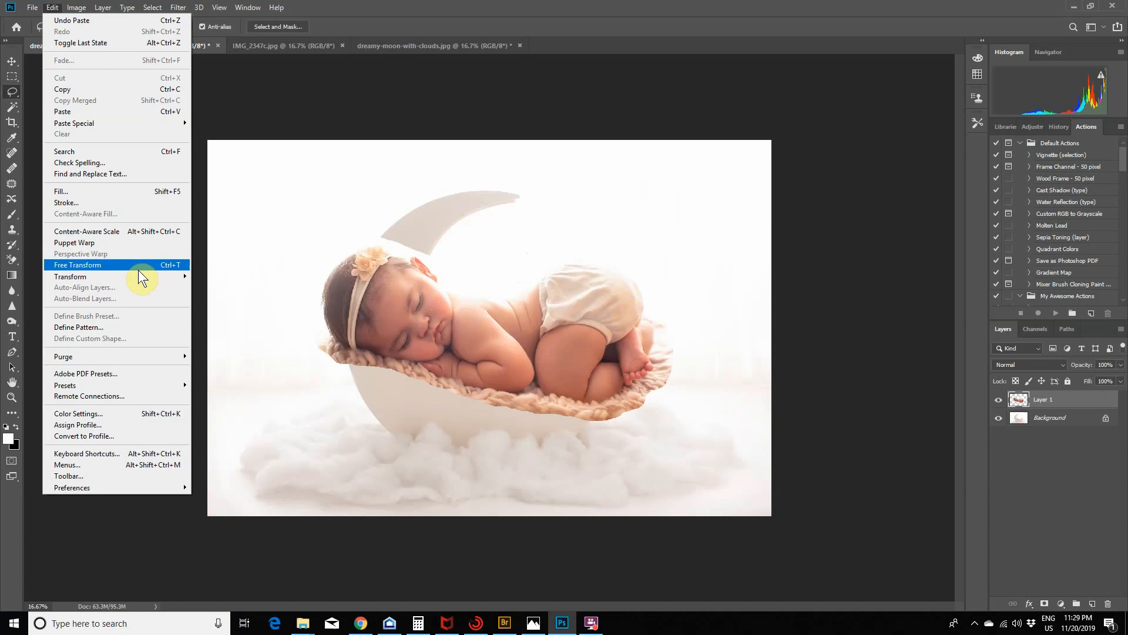
{"action": "mouse_move", "coordinate": [137, 275]}
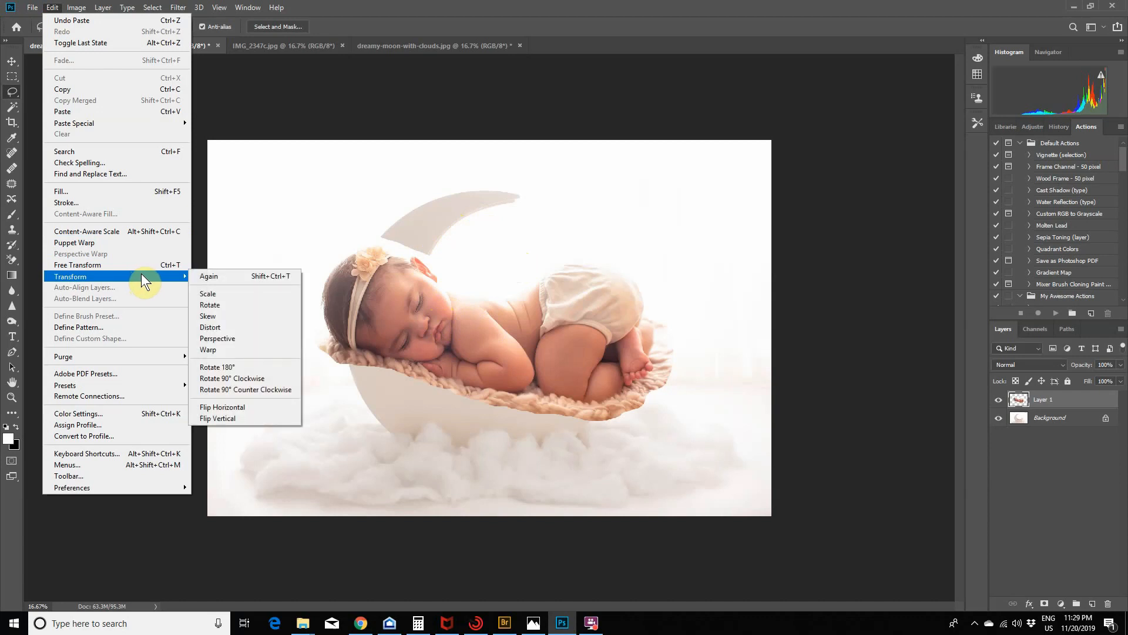
{"action": "left_click", "coordinate": [231, 293]}
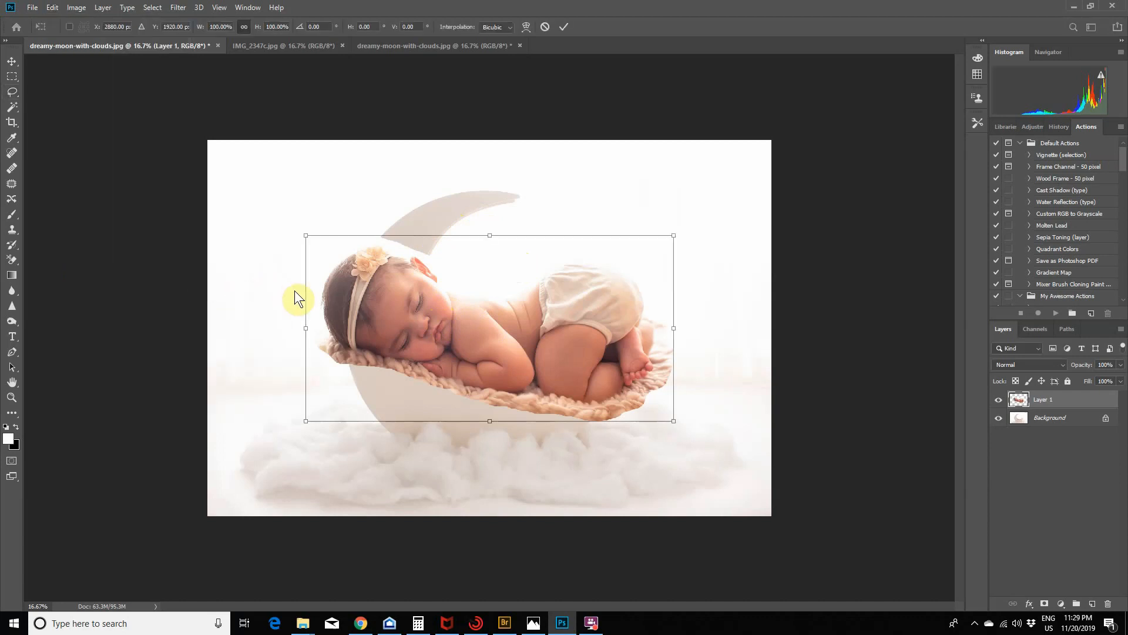
{"action": "left_click_drag", "start_coordinate": [305, 235], "coordinate": [504, 315]}
{"action": "left_click_drag", "start_coordinate": [605, 378], "coordinate": [536, 356]}
Step: Rotate the baby layer about -5.8° to follow the curve of the moon
{"action": "left_click", "coordinate": [53, 7]}
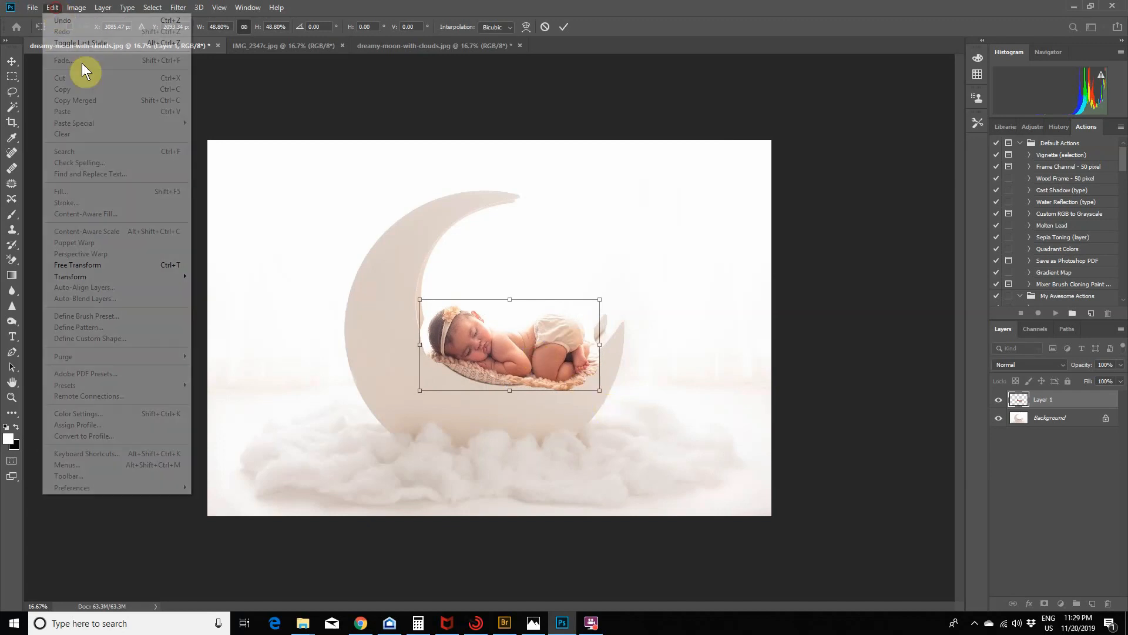
{"action": "mouse_move", "coordinate": [168, 274]}
{"action": "left_click", "coordinate": [226, 304]}
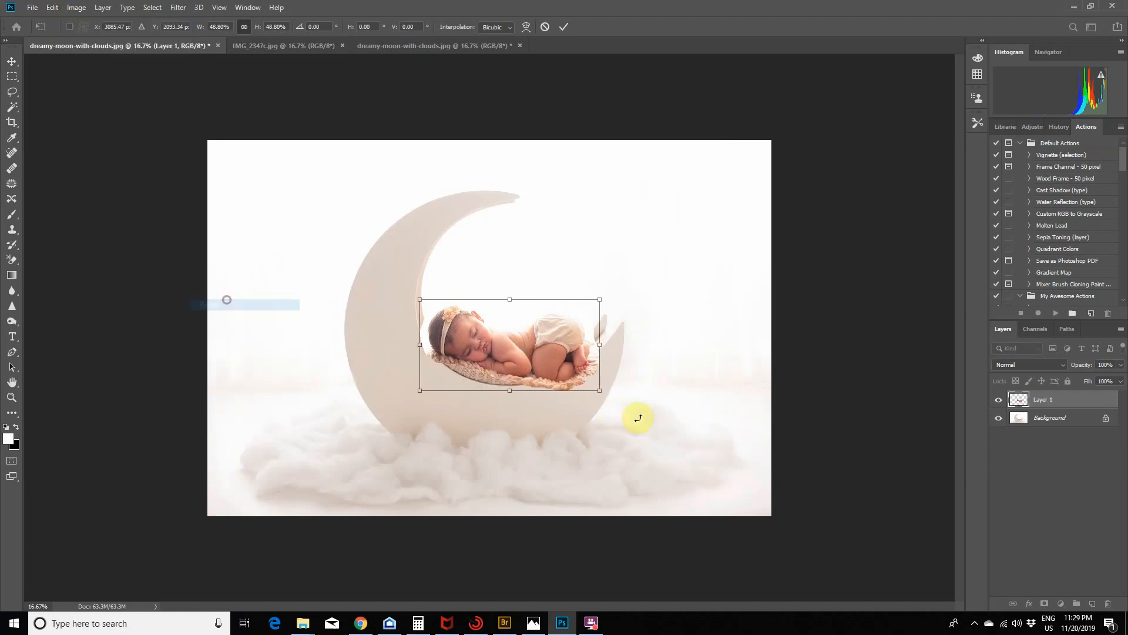
{"action": "left_click_drag", "start_coordinate": [629, 403], "coordinate": [630, 392]}
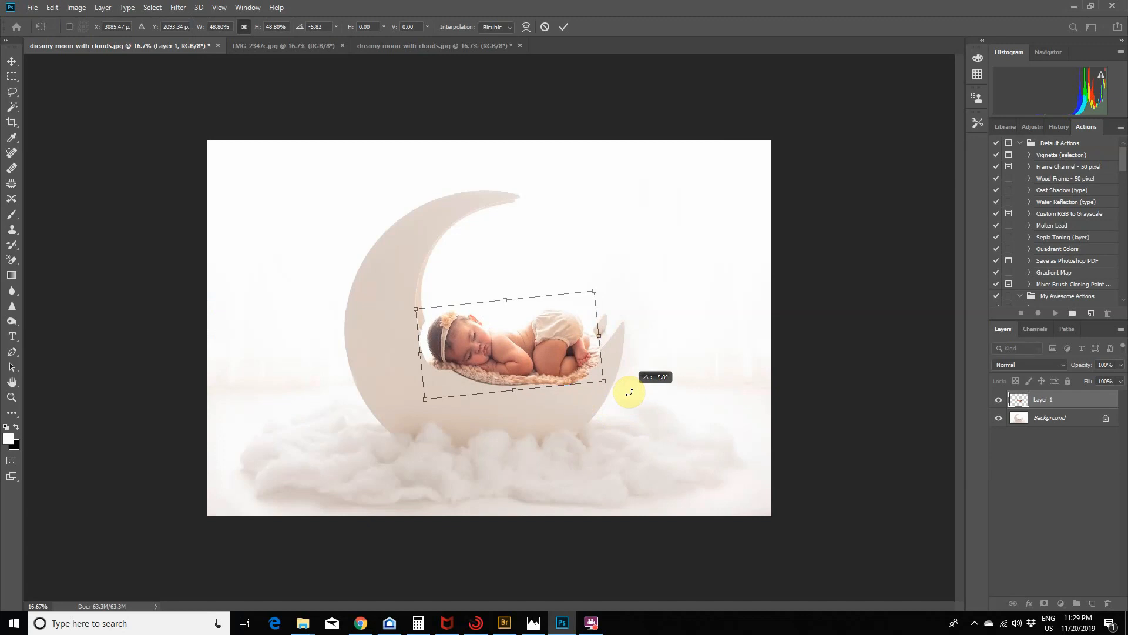
Step: Scale the baby layer slightly down to about 48.2% and apply the transformation
{"action": "left_click", "coordinate": [52, 8]}
{"action": "mouse_move", "coordinate": [141, 274]}
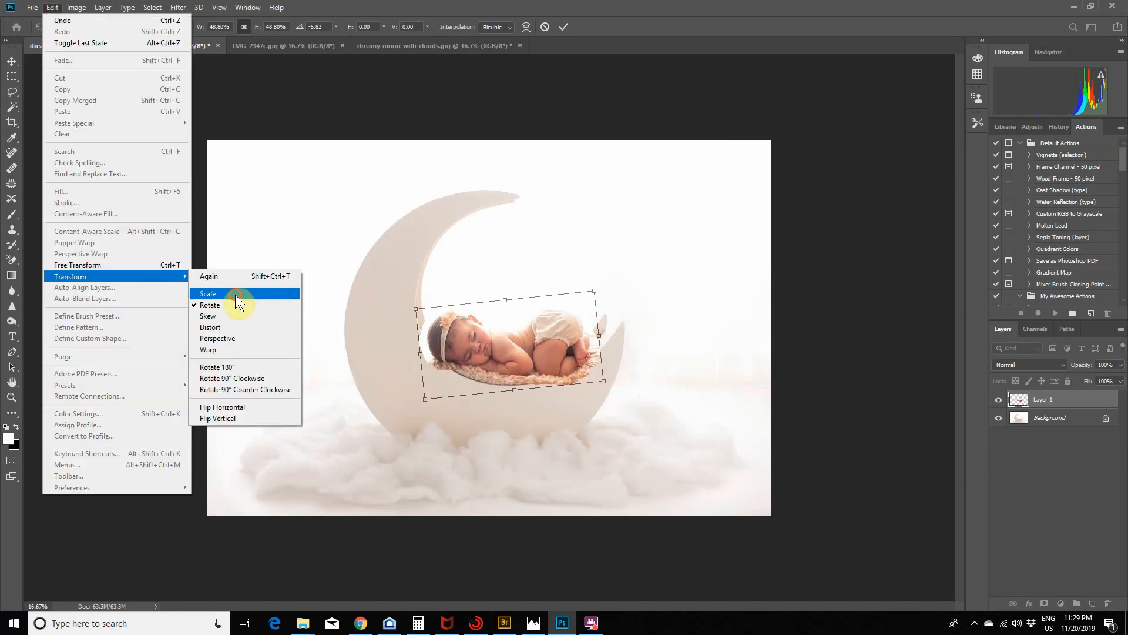
{"action": "left_click", "coordinate": [235, 294]}
{"action": "left_click_drag", "start_coordinate": [423, 402], "coordinate": [426, 400]}
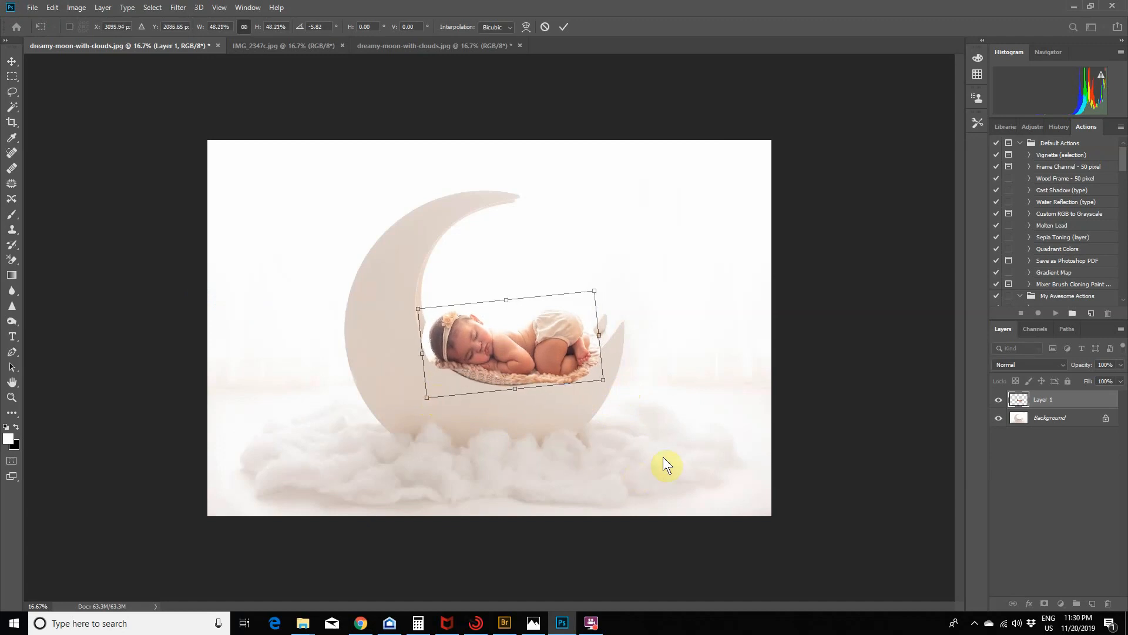
{"action": "key", "text": "Return"}
{"action": "key", "text": "l"}
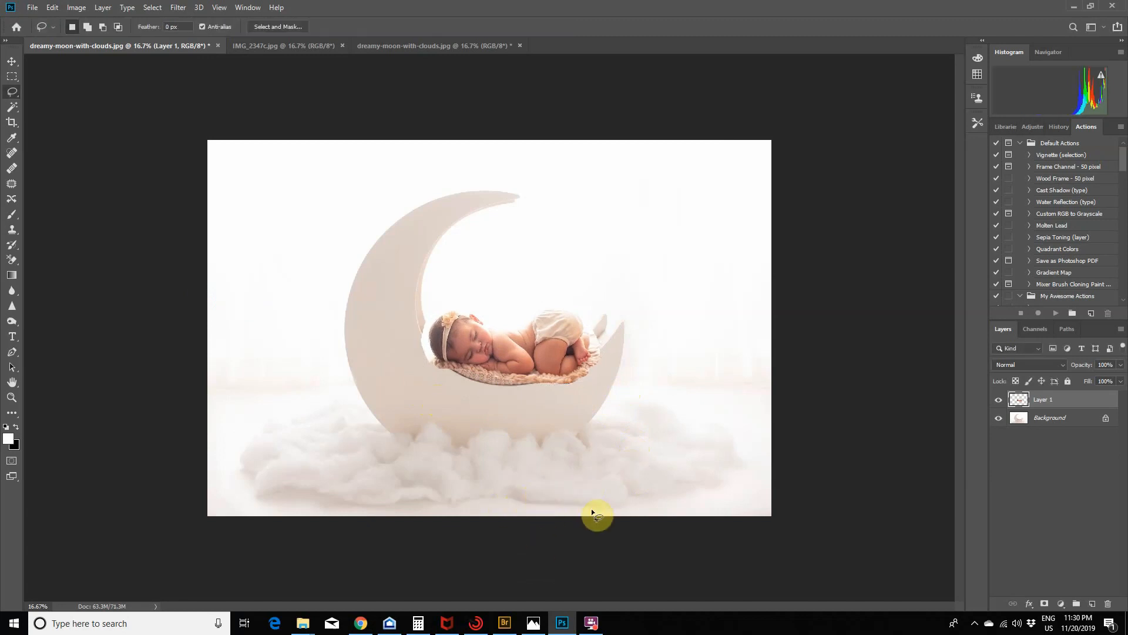
Step: Warm the Background layer with the Camera Raw Filter by setting the temperature to +6
{"action": "left_click", "coordinate": [1050, 418]}
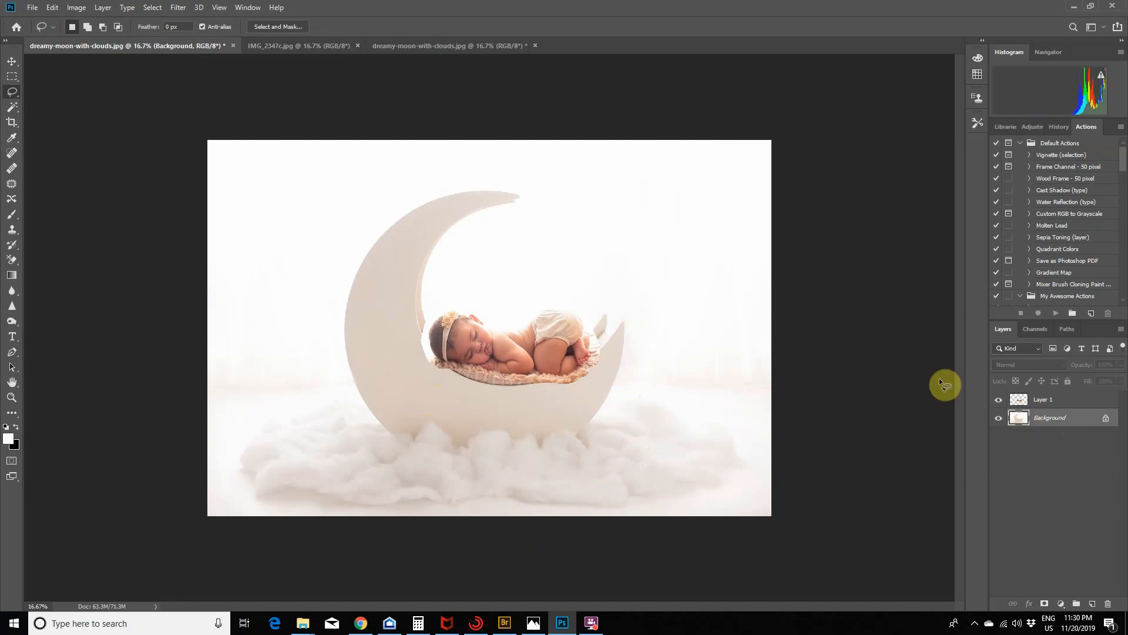
{"action": "left_click", "coordinate": [175, 9]}
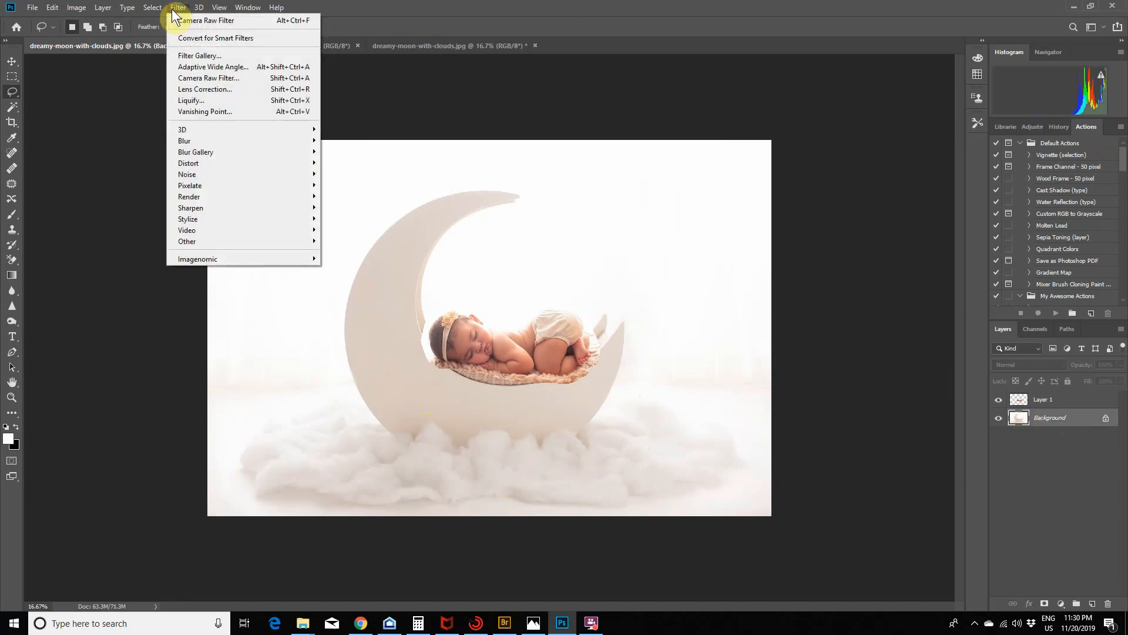
{"action": "left_click", "coordinate": [210, 77]}
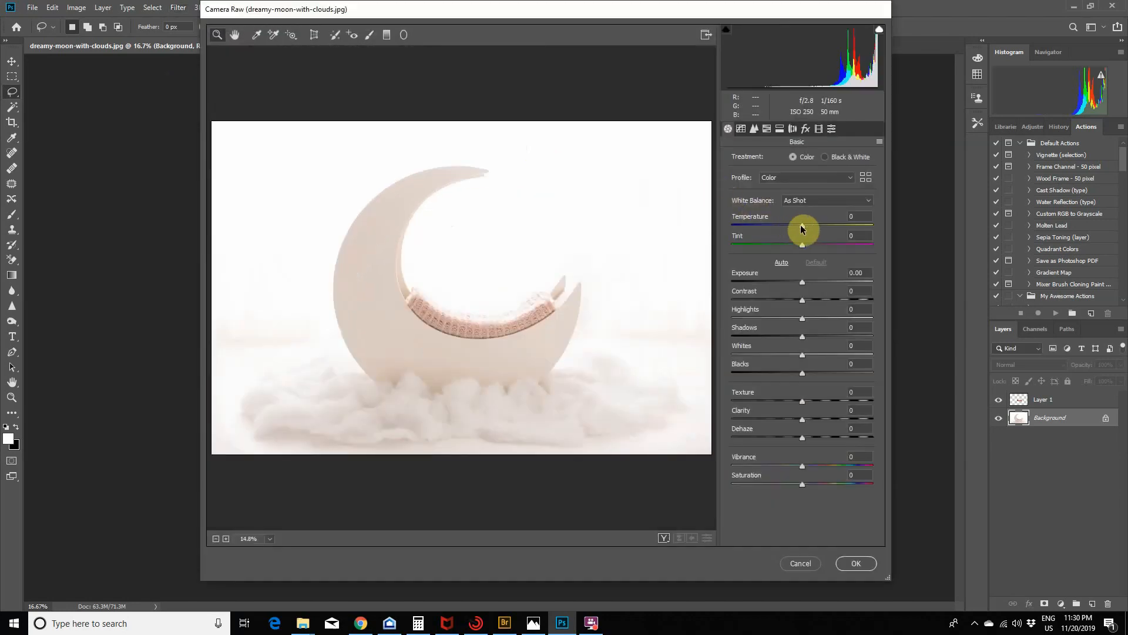
{"action": "left_click_drag", "start_coordinate": [804, 227], "coordinate": [807, 230]}
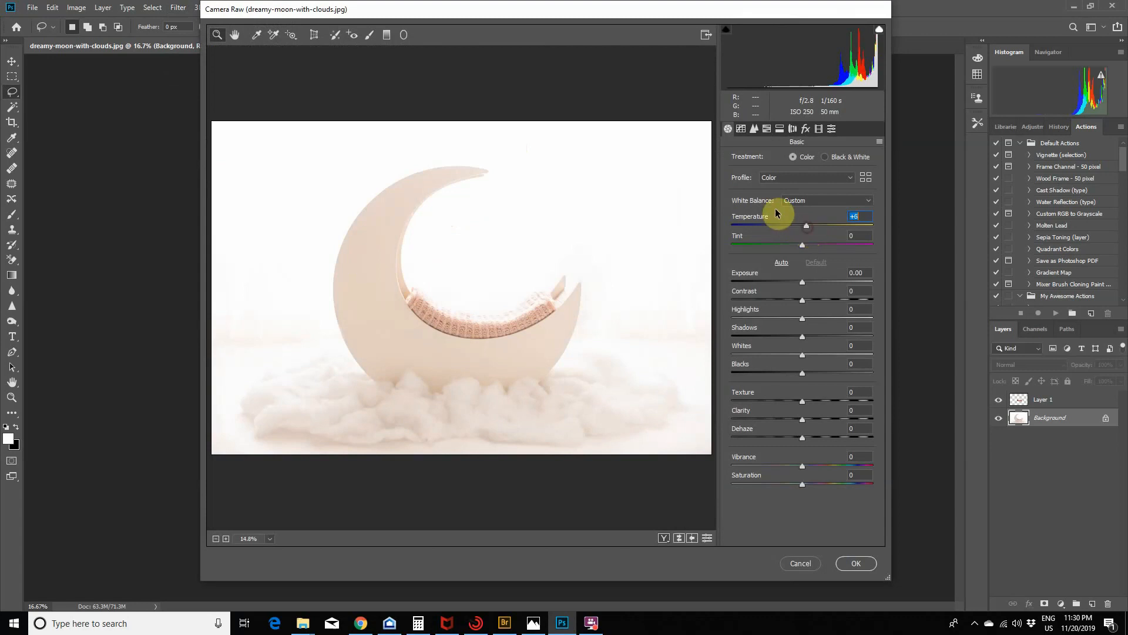
{"action": "left_click", "coordinate": [860, 564]}
Step: Raise the exposure of Layer 1 slightly with the Camera Raw Filter
{"action": "left_click", "coordinate": [1056, 401]}
{"action": "left_click", "coordinate": [178, 9]}
{"action": "left_click", "coordinate": [203, 79]}
{"action": "left_click_drag", "start_coordinate": [803, 282], "coordinate": [805, 283]}
{"action": "left_click", "coordinate": [872, 563]}
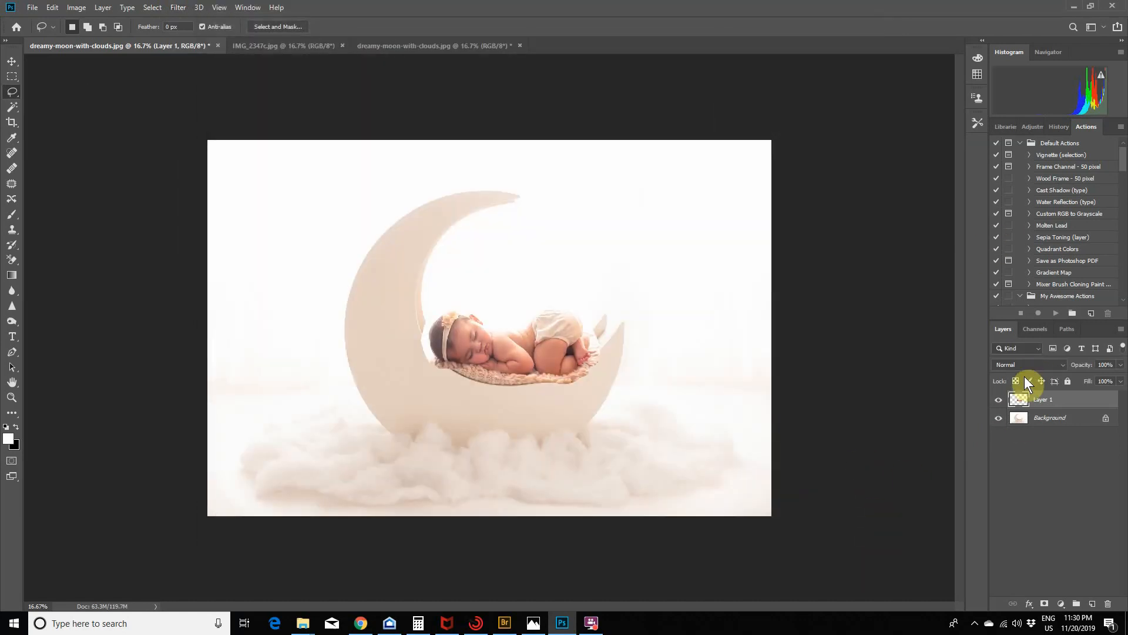
Step: Add a layer mask to Layer 1 and choose the Brush tool, checking its size and hardness
{"action": "left_click", "coordinate": [1045, 605]}
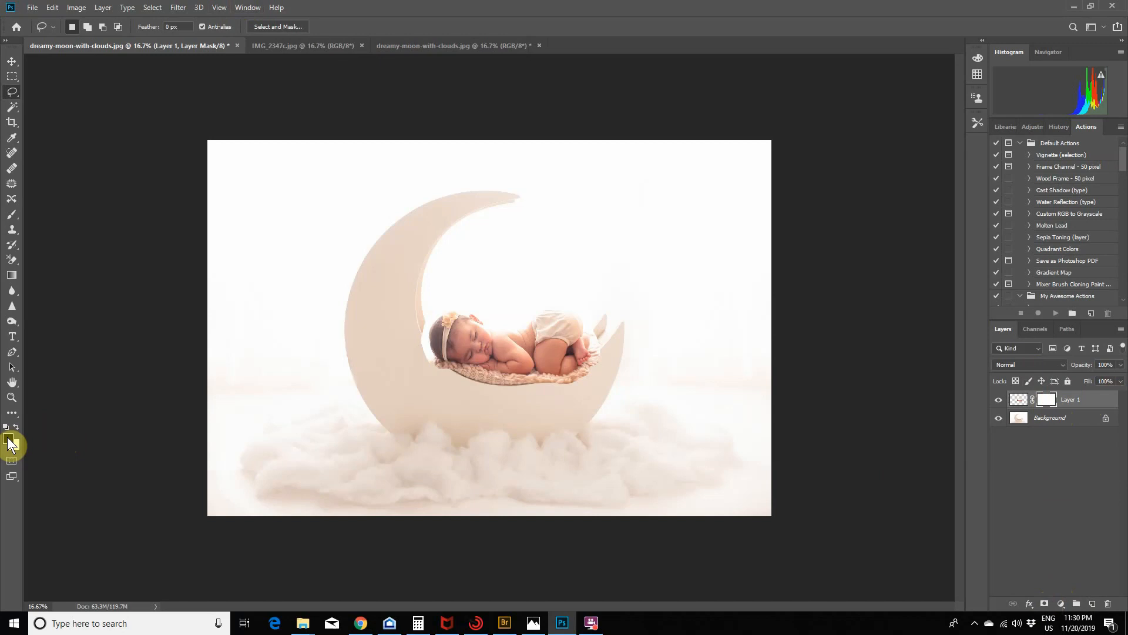
{"action": "left_click", "coordinate": [12, 214]}
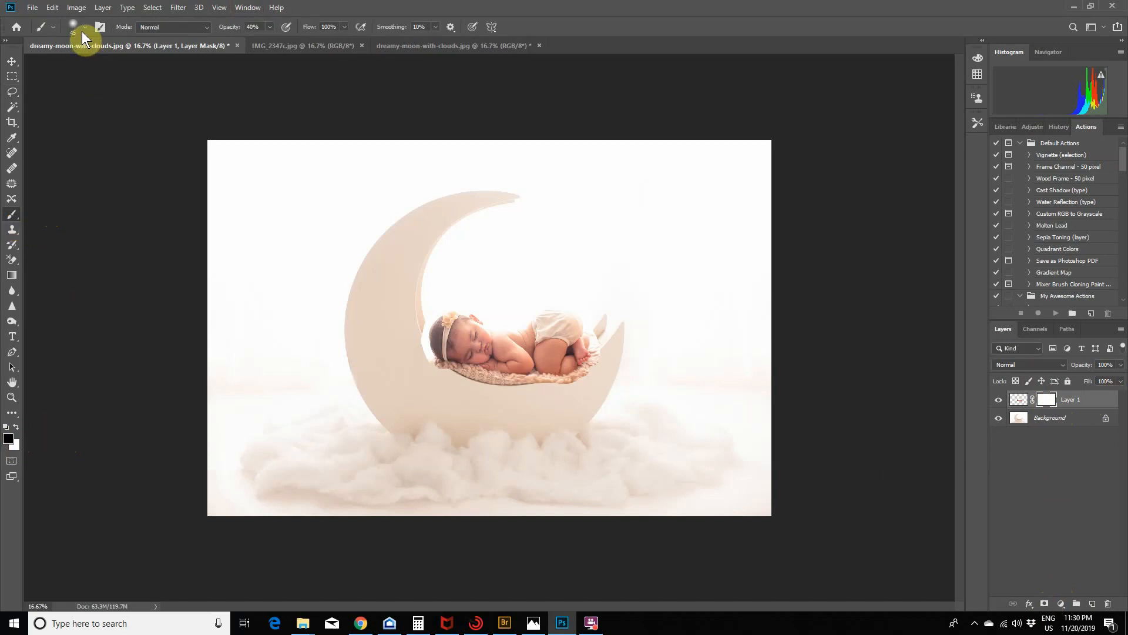
{"action": "left_click", "coordinate": [84, 28]}
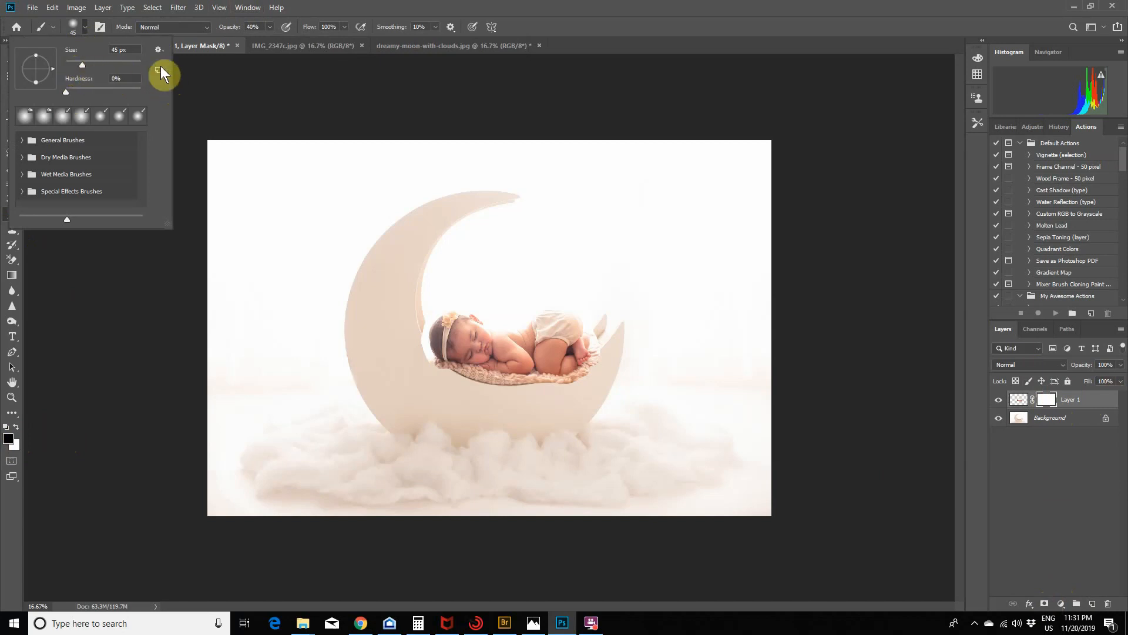
{"action": "left_click", "coordinate": [254, 91]}
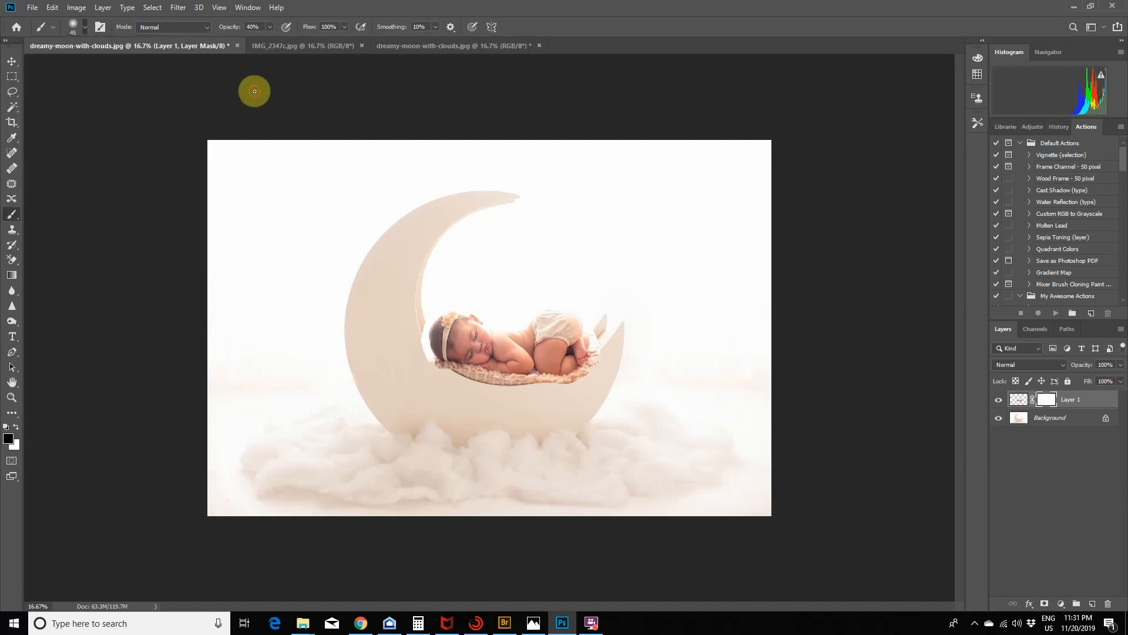
Step: At 100% view, reduce the brush to 25 px and begin masking the white fringe beside the baby's head in black
{"action": "left_click", "coordinate": [220, 7]}
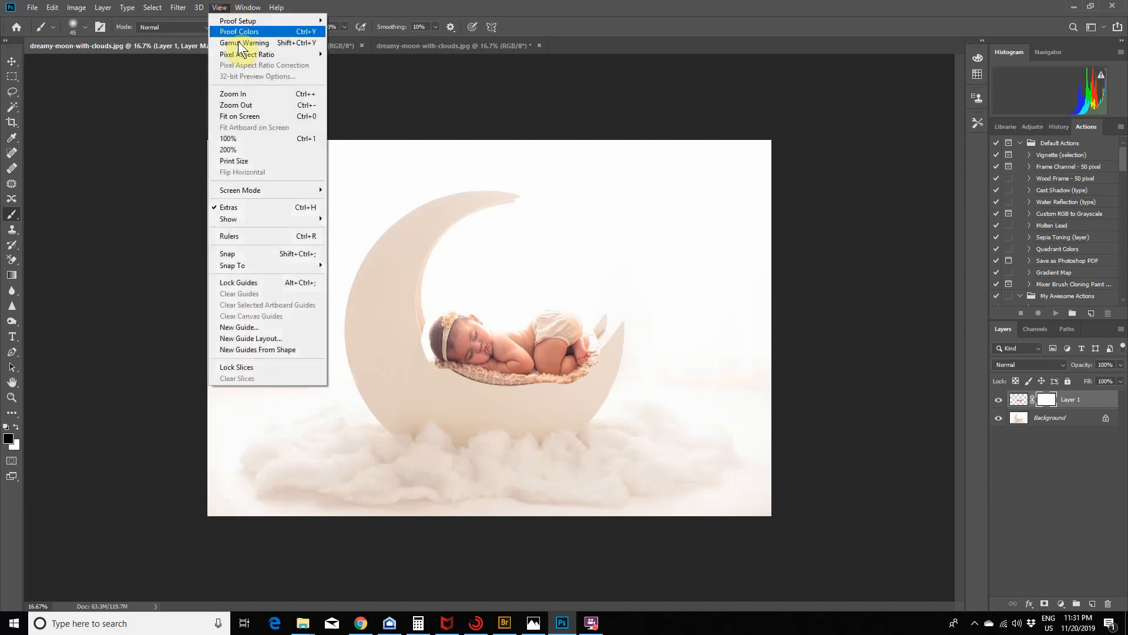
{"action": "left_click", "coordinate": [247, 138]}
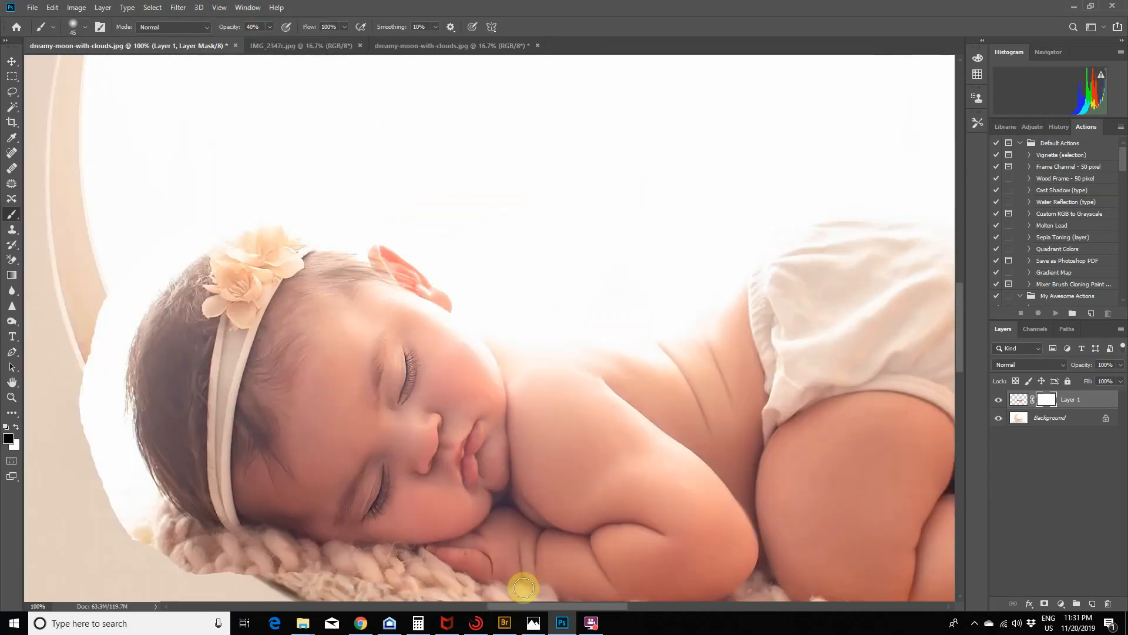
{"action": "left_click_drag", "start_coordinate": [527, 605], "coordinate": [492, 607]}
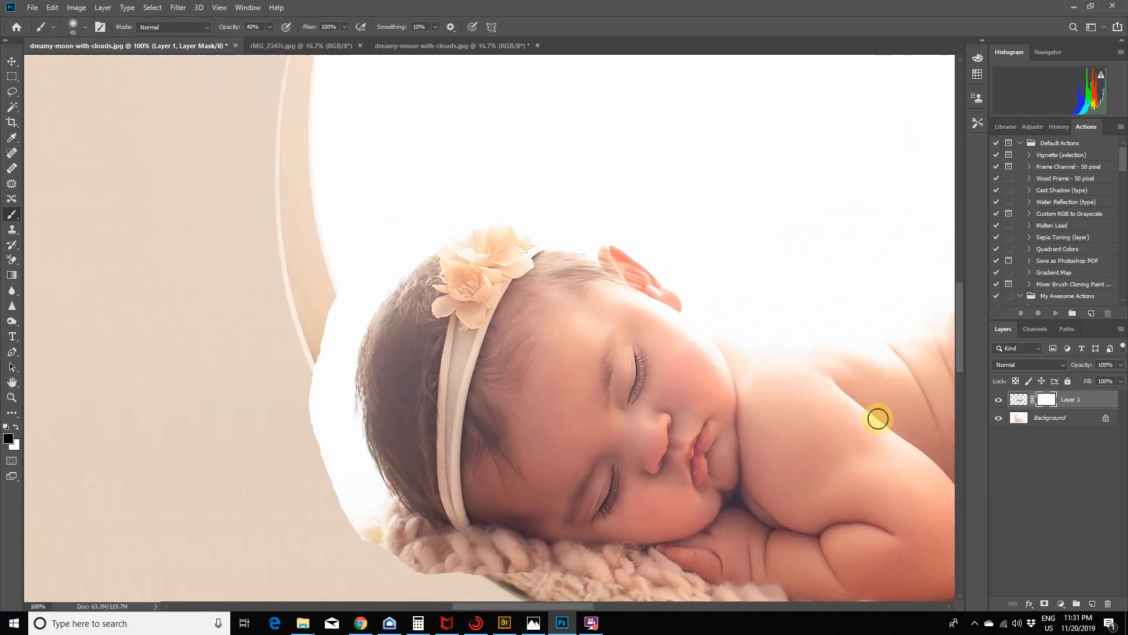
{"action": "key", "text": "bracketleft"}
{"action": "key", "text": "bracketleft"}
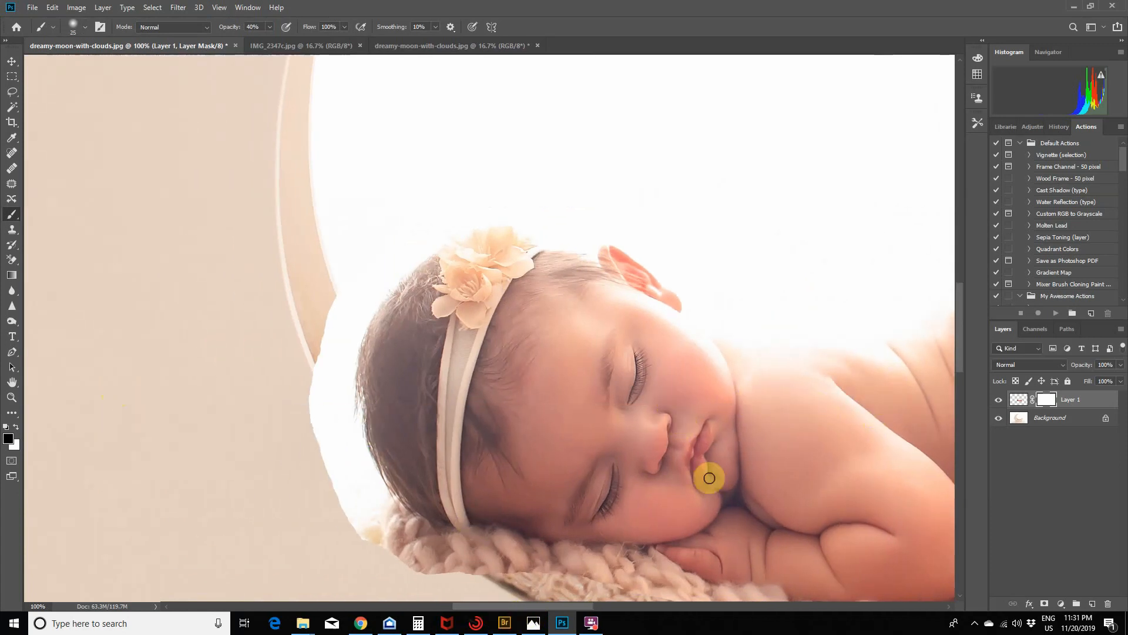
{"action": "mouse_move", "coordinate": [350, 312]}
{"action": "left_mouse_down"}
{"action": "mouse_move", "coordinate": [344, 373]}
{"action": "mouse_move", "coordinate": [342, 315]}
{"action": "mouse_move", "coordinate": [333, 361]}
{"action": "mouse_move", "coordinate": [331, 319]}
{"action": "mouse_move", "coordinate": [321, 329]}
{"action": "mouse_move", "coordinate": [320, 372]}
{"action": "left_mouse_up"}
Step: Set the brush opacity to 100% and mask out the leftover background behind the baby's head and along the blanket's lower edge
{"action": "left_click", "coordinate": [268, 28]}
{"action": "left_click_drag", "start_coordinate": [270, 40], "coordinate": [356, 50]}
{"action": "mouse_move", "coordinate": [330, 316]}
{"action": "left_mouse_down"}
{"action": "mouse_move", "coordinate": [321, 386]}
{"action": "mouse_move", "coordinate": [340, 296]}
{"action": "mouse_move", "coordinate": [353, 329]}
{"action": "mouse_move", "coordinate": [348, 389]}
{"action": "mouse_move", "coordinate": [362, 315]}
{"action": "mouse_move", "coordinate": [354, 287]}
{"action": "mouse_move", "coordinate": [334, 384]}
{"action": "mouse_move", "coordinate": [351, 374]}
{"action": "mouse_move", "coordinate": [355, 413]}
{"action": "mouse_move", "coordinate": [349, 361]}
{"action": "mouse_move", "coordinate": [352, 450]}
{"action": "mouse_move", "coordinate": [359, 332]}
{"action": "mouse_move", "coordinate": [353, 458]}
{"action": "mouse_move", "coordinate": [362, 482]}
{"action": "mouse_move", "coordinate": [356, 430]}
{"action": "mouse_move", "coordinate": [376, 481]}
{"action": "mouse_move", "coordinate": [361, 418]}
{"action": "mouse_move", "coordinate": [386, 503]}
{"action": "mouse_move", "coordinate": [363, 442]}
{"action": "mouse_move", "coordinate": [376, 484]}
{"action": "left_mouse_up"}
{"action": "mouse_move", "coordinate": [332, 412]}
{"action": "left_mouse_down"}
{"action": "mouse_move", "coordinate": [341, 367]}
{"action": "mouse_move", "coordinate": [364, 500]}
{"action": "mouse_move", "coordinate": [335, 348]}
{"action": "mouse_move", "coordinate": [354, 453]}
{"action": "mouse_move", "coordinate": [330, 436]}
{"action": "mouse_move", "coordinate": [312, 370]}
{"action": "mouse_move", "coordinate": [346, 459]}
{"action": "mouse_move", "coordinate": [354, 533]}
{"action": "mouse_move", "coordinate": [330, 428]}
{"action": "mouse_move", "coordinate": [310, 399]}
{"action": "mouse_move", "coordinate": [396, 567]}
{"action": "mouse_move", "coordinate": [348, 490]}
{"action": "mouse_move", "coordinate": [391, 532]}
{"action": "mouse_move", "coordinate": [395, 518]}
{"action": "mouse_move", "coordinate": [418, 554]}
{"action": "mouse_move", "coordinate": [404, 529]}
{"action": "mouse_move", "coordinate": [397, 545]}
{"action": "mouse_move", "coordinate": [362, 511]}
{"action": "mouse_move", "coordinate": [368, 521]}
{"action": "mouse_move", "coordinate": [337, 470]}
{"action": "left_mouse_up"}
{"action": "mouse_move", "coordinate": [385, 501]}
{"action": "left_mouse_down"}
{"action": "mouse_move", "coordinate": [418, 530]}
{"action": "mouse_move", "coordinate": [389, 495]}
{"action": "mouse_move", "coordinate": [431, 543]}
{"action": "mouse_move", "coordinate": [410, 530]}
{"action": "mouse_move", "coordinate": [409, 547]}
{"action": "mouse_move", "coordinate": [478, 580]}
{"action": "mouse_move", "coordinate": [386, 545]}
{"action": "mouse_move", "coordinate": [456, 557]}
{"action": "mouse_move", "coordinate": [420, 531]}
{"action": "mouse_move", "coordinate": [519, 572]}
{"action": "mouse_move", "coordinate": [491, 577]}
{"action": "left_mouse_up"}
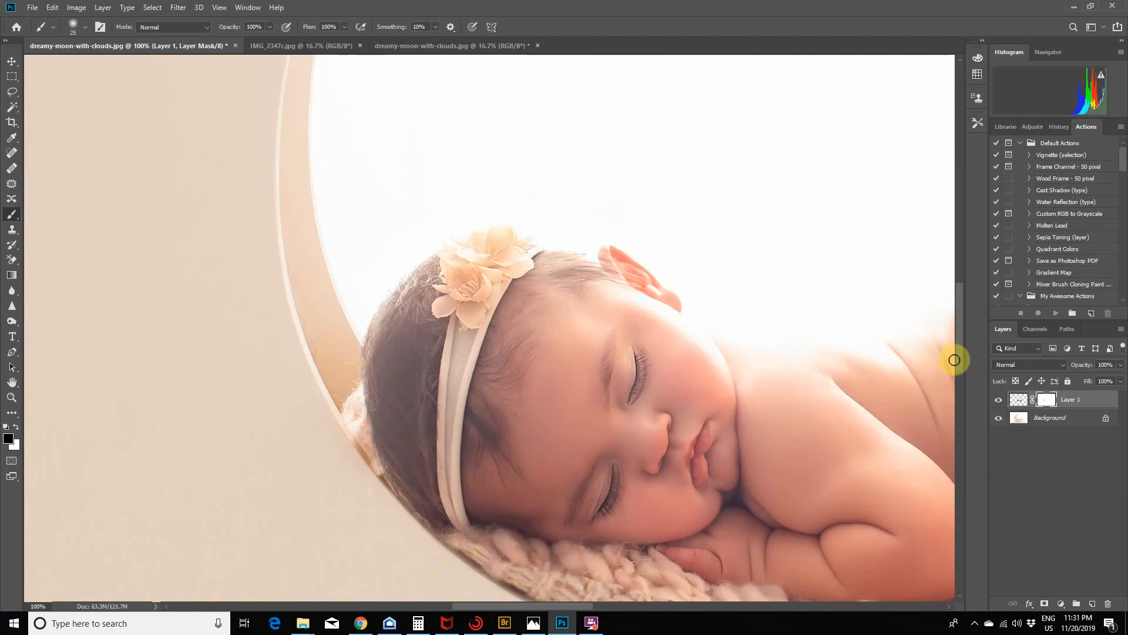
Step: Mask out the photo's blanket beneath the baby's face and arms in black, softening its upper transition with the brush at 30% opacity
{"action": "left_click_drag", "start_coordinate": [957, 354], "coordinate": [964, 378]}
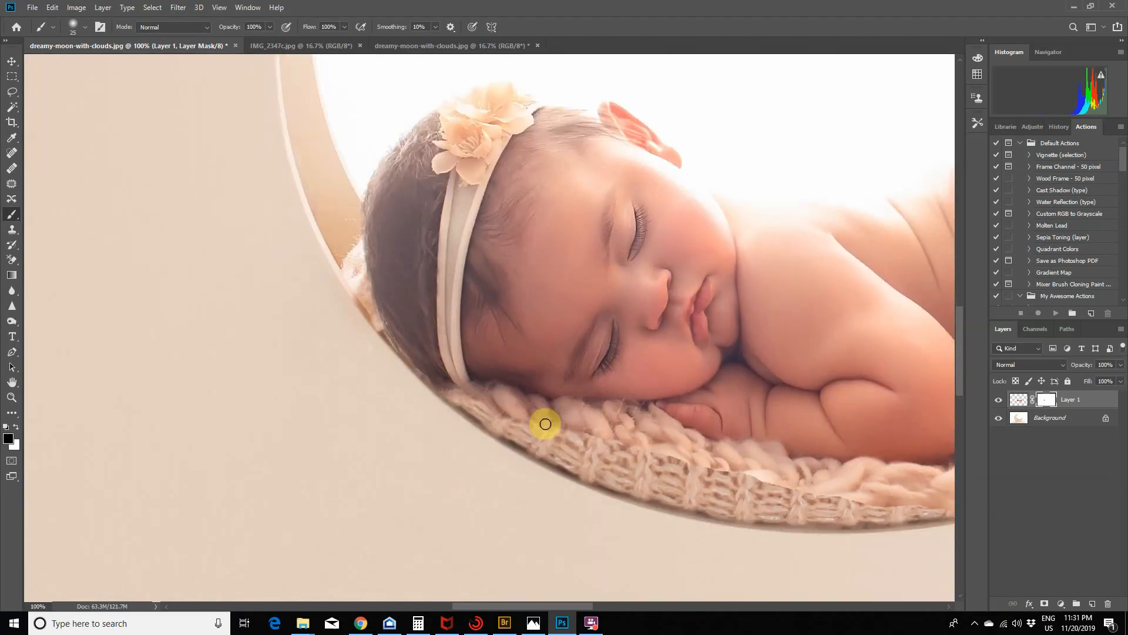
{"action": "mouse_move", "coordinate": [609, 428]}
{"action": "left_mouse_down"}
{"action": "mouse_move", "coordinate": [685, 457]}
{"action": "mouse_move", "coordinate": [665, 457]}
{"action": "mouse_move", "coordinate": [691, 449]}
{"action": "mouse_move", "coordinate": [881, 500]}
{"action": "mouse_move", "coordinate": [776, 488]}
{"action": "left_mouse_up"}
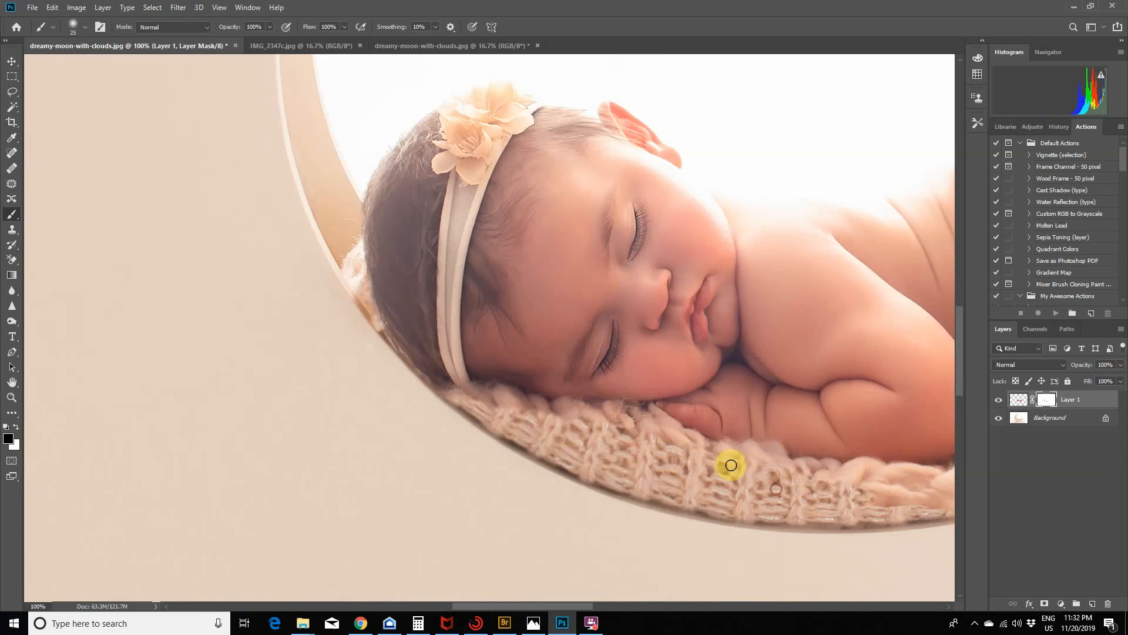
{"action": "left_click", "coordinate": [271, 27]}
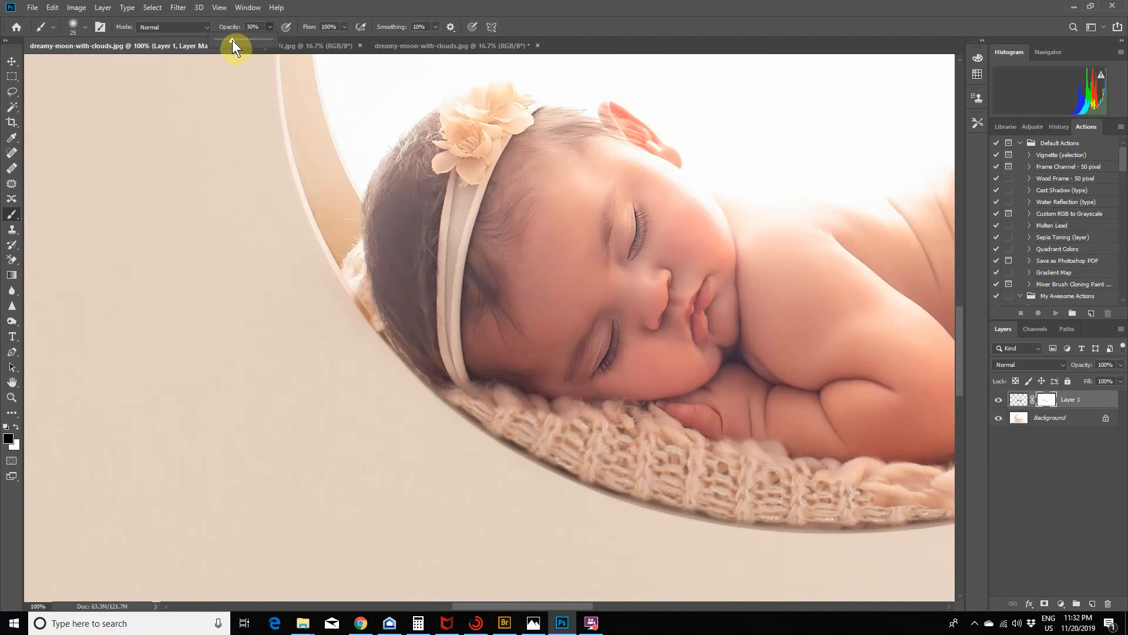
{"action": "left_click", "coordinate": [509, 397]}
{"action": "mouse_move", "coordinate": [500, 399]}
{"action": "left_mouse_down"}
{"action": "mouse_move", "coordinate": [467, 388]}
{"action": "mouse_move", "coordinate": [611, 424]}
{"action": "mouse_move", "coordinate": [604, 417]}
{"action": "mouse_move", "coordinate": [615, 413]}
{"action": "mouse_move", "coordinate": [670, 436]}
{"action": "mouse_move", "coordinate": [655, 415]}
{"action": "mouse_move", "coordinate": [708, 444]}
{"action": "mouse_move", "coordinate": [672, 417]}
{"action": "mouse_move", "coordinate": [702, 436]}
{"action": "mouse_move", "coordinate": [609, 404]}
{"action": "mouse_move", "coordinate": [600, 413]}
{"action": "mouse_move", "coordinate": [498, 395]}
{"action": "mouse_move", "coordinate": [850, 480]}
{"action": "mouse_move", "coordinate": [811, 459]}
{"action": "mouse_move", "coordinate": [697, 441]}
{"action": "mouse_move", "coordinate": [798, 459]}
{"action": "left_mouse_up"}
{"action": "left_click", "coordinate": [562, 623]}
{"action": "left_click_drag", "start_coordinate": [576, 604], "coordinate": [609, 603]}
{"action": "mouse_move", "coordinate": [561, 506]}
{"action": "left_mouse_down"}
{"action": "mouse_move", "coordinate": [567, 474]}
{"action": "mouse_move", "coordinate": [608, 469]}
{"action": "mouse_move", "coordinate": [600, 464]}
{"action": "mouse_move", "coordinate": [623, 493]}
{"action": "mouse_move", "coordinate": [663, 483]}
{"action": "mouse_move", "coordinate": [636, 476]}
{"action": "left_mouse_up"}
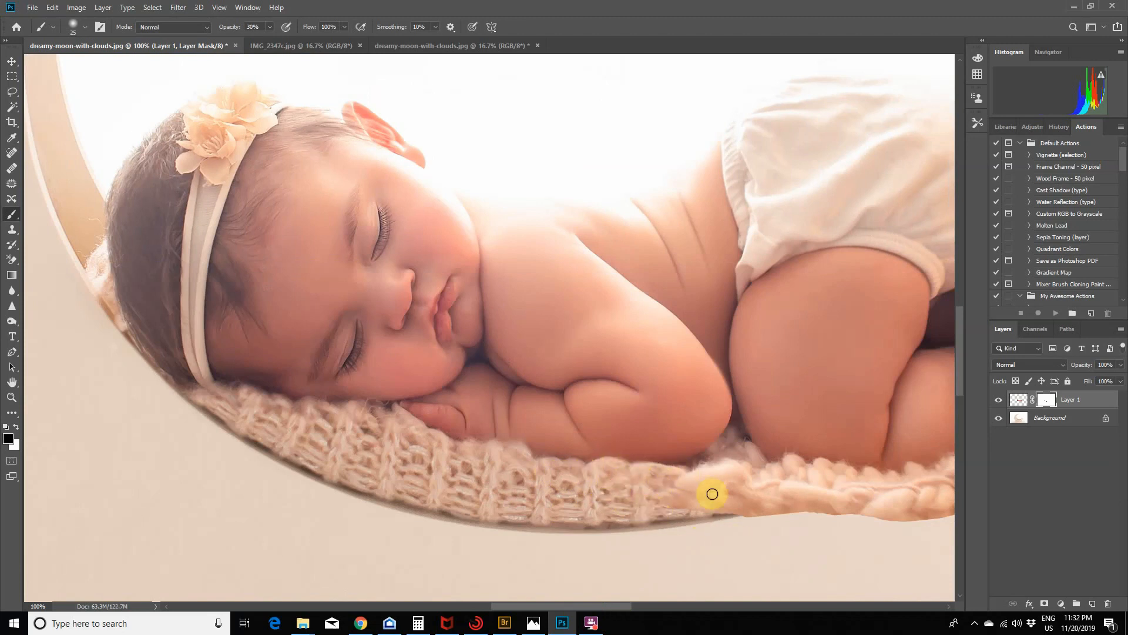
Step: Set the brush opacity to 100% and mask out the blanket beneath the baby's knees and feet on Layer 1
{"action": "left_click", "coordinate": [270, 27]}
{"action": "left_click_drag", "start_coordinate": [271, 40], "coordinate": [313, 42]}
{"action": "mouse_move", "coordinate": [719, 516]}
{"action": "left_mouse_down"}
{"action": "mouse_move", "coordinate": [708, 507]}
{"action": "mouse_move", "coordinate": [854, 510]}
{"action": "left_mouse_up"}
{"action": "left_click_drag", "start_coordinate": [575, 606], "coordinate": [608, 606]}
{"action": "mouse_move", "coordinate": [599, 501]}
{"action": "left_mouse_down"}
{"action": "mouse_move", "coordinate": [713, 461]}
{"action": "mouse_move", "coordinate": [765, 470]}
{"action": "mouse_move", "coordinate": [662, 504]}
{"action": "mouse_move", "coordinate": [781, 433]}
{"action": "mouse_move", "coordinate": [773, 424]}
{"action": "mouse_move", "coordinate": [830, 423]}
{"action": "left_mouse_up"}
{"action": "left_click", "coordinate": [219, 9]}
{"action": "left_click", "coordinate": [262, 114]}
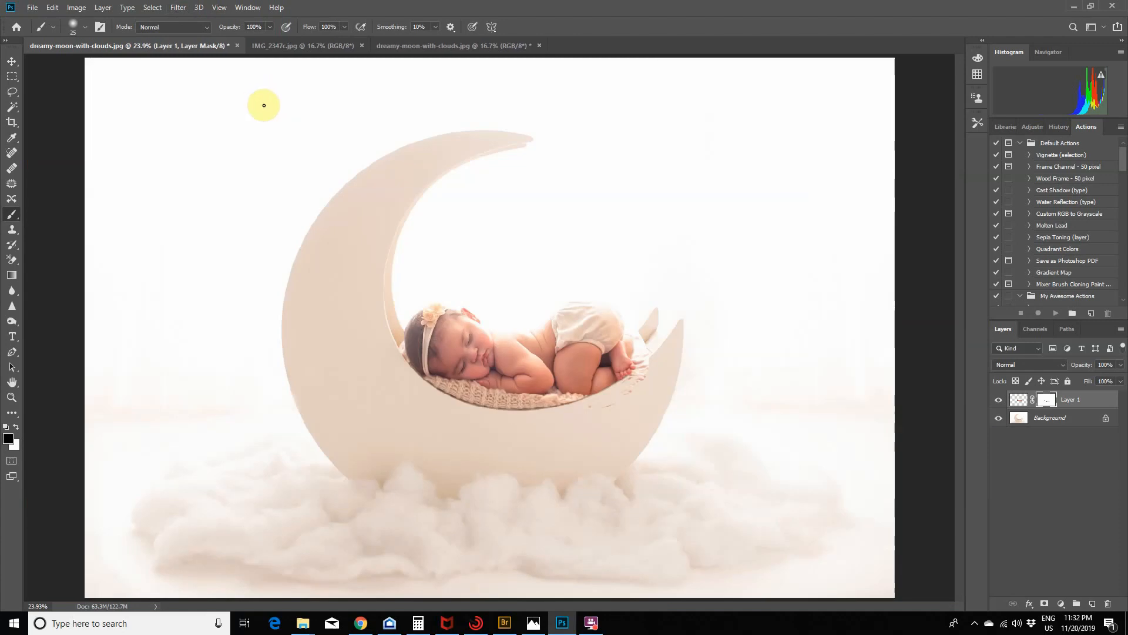
Step: Scale Layer 1 down proportionally to about 95% so the baby fits better inside the moon
{"action": "left_click", "coordinate": [54, 8]}
{"action": "mouse_move", "coordinate": [140, 275]}
{"action": "left_click", "coordinate": [204, 292]}
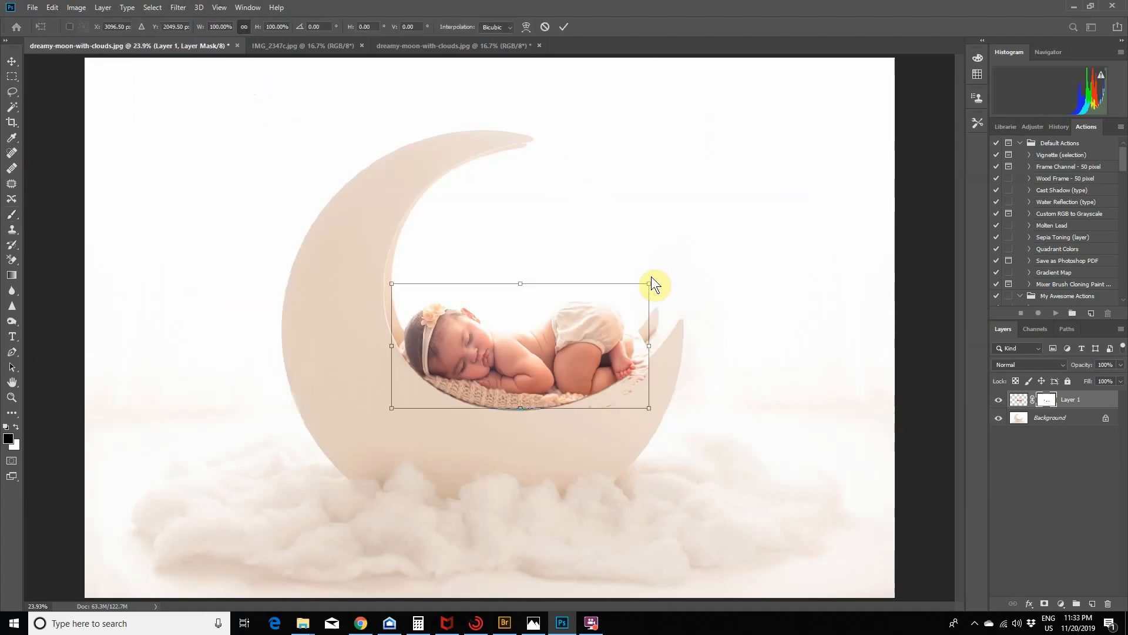
{"action": "left_click_drag", "start_coordinate": [646, 282], "coordinate": [642, 290]}
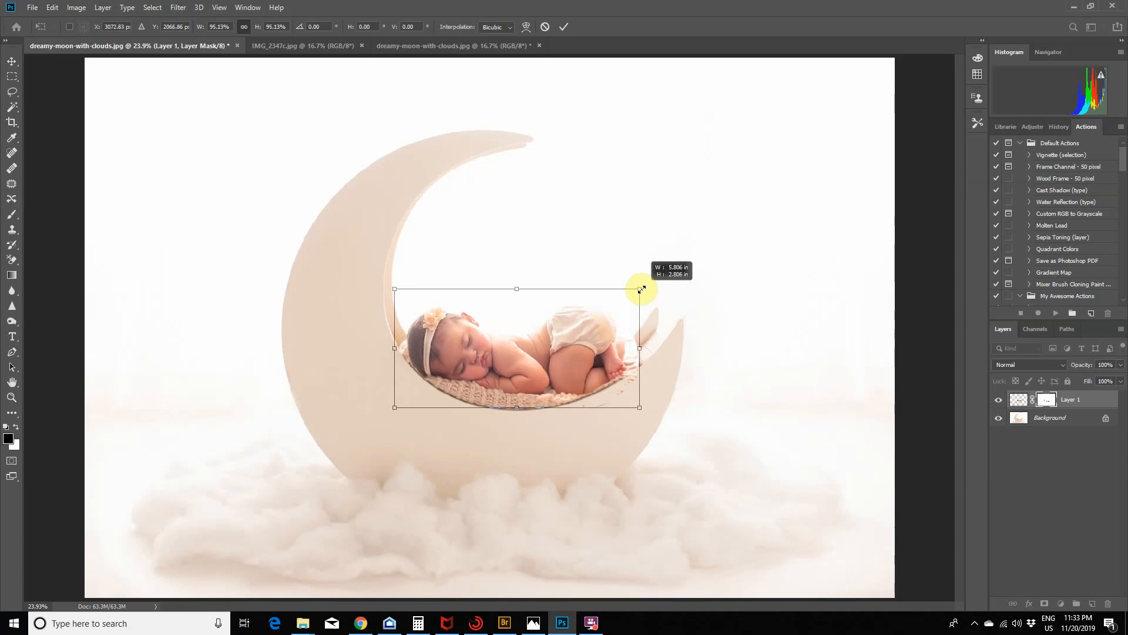
{"action": "key", "text": "Return"}
Step: Blend the blanket edge under the baby's knees with the brush at 35% opacity, restoring the leg's lower edge in white
{"action": "key", "text": "b"}
{"action": "key", "text": "ctrl+1"}
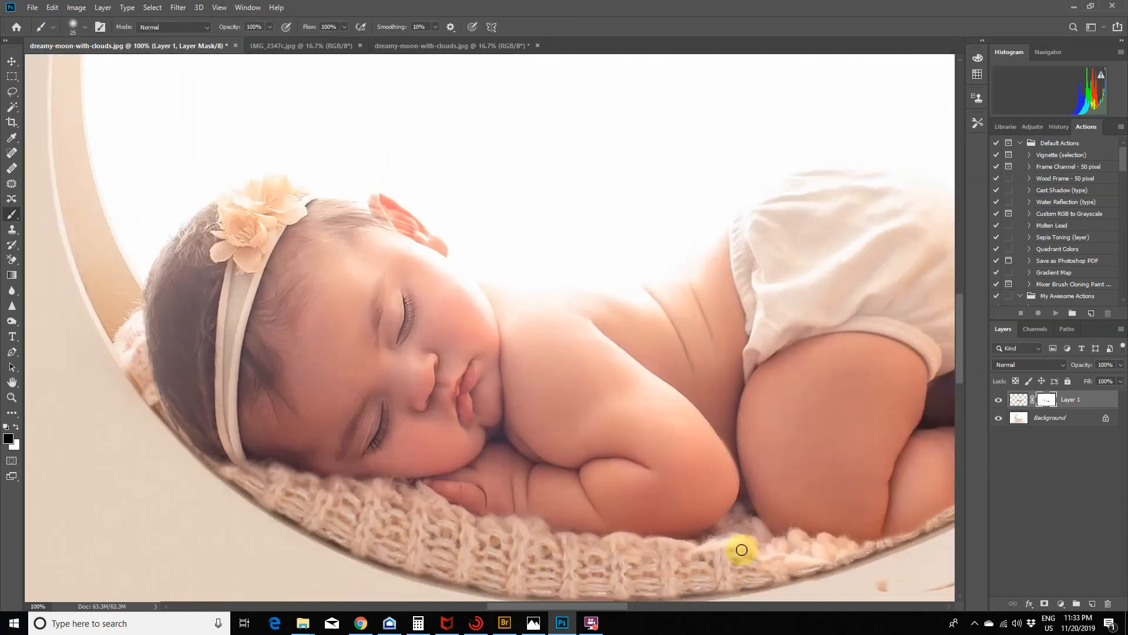
{"action": "left_click_drag", "start_coordinate": [576, 606], "coordinate": [590, 606]}
{"action": "key", "text": "3"}
{"action": "key", "text": "5"}
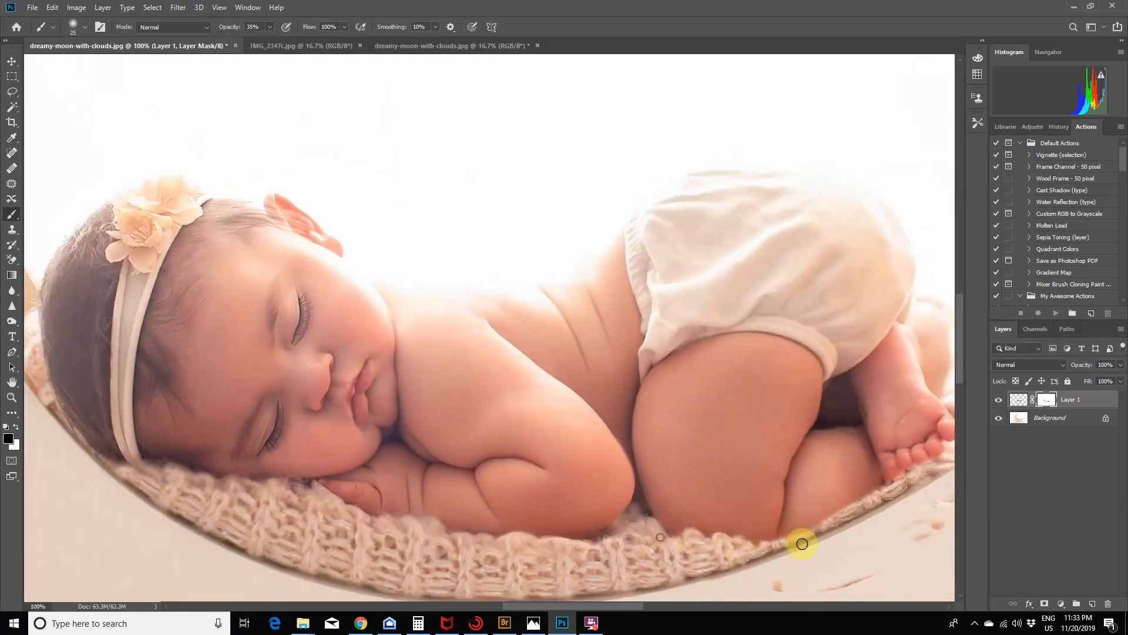
{"action": "key", "text": "x"}
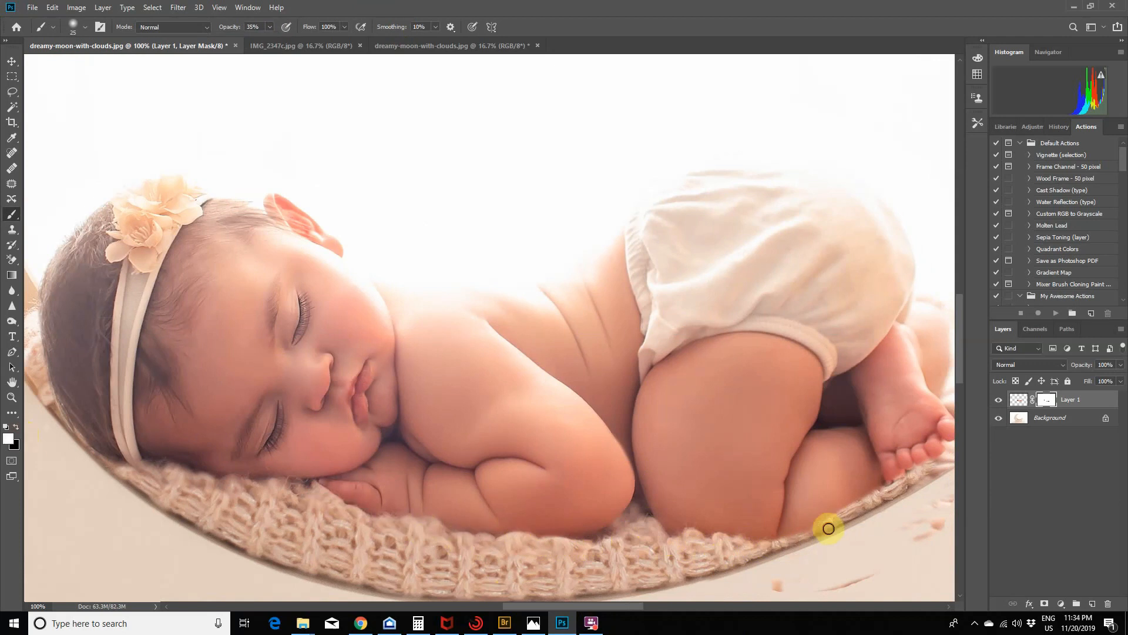
{"action": "left_click_drag", "start_coordinate": [840, 510], "coordinate": [844, 510]}
Step: Fine-tune the angle and placement of Layer 1 with Transform so the baby rests along the moon's inner curve
{"action": "left_click", "coordinate": [219, 8]}
{"action": "left_click", "coordinate": [244, 120]}
{"action": "left_click", "coordinate": [52, 8]}
{"action": "mouse_move", "coordinate": [76, 277]}
{"action": "left_click", "coordinate": [212, 307]}
{"action": "left_click_drag", "start_coordinate": [384, 375], "coordinate": [417, 380]}
{"action": "left_click", "coordinate": [52, 8]}
{"action": "left_click", "coordinate": [212, 293]}
{"action": "left_click_drag", "start_coordinate": [640, 405], "coordinate": [638, 402]}
{"action": "left_click_drag", "start_coordinate": [569, 382], "coordinate": [571, 379]}
{"action": "left_click", "coordinate": [920, 484]}
Step: At 100% brush opacity, mask out the leftover specks below the feet in black and restore the leg's lower edge in white
{"action": "left_click", "coordinate": [219, 7]}
{"action": "left_click", "coordinate": [244, 136]}
{"action": "left_click_drag", "start_coordinate": [584, 606], "coordinate": [652, 616]}
{"action": "left_click_drag", "start_coordinate": [959, 328], "coordinate": [960, 345]}
{"action": "left_click", "coordinate": [269, 27]}
{"action": "left_click_drag", "start_coordinate": [264, 40], "coordinate": [309, 39]}
{"action": "key", "text": "x"}
{"action": "left_click_drag", "start_coordinate": [632, 450], "coordinate": [693, 391]}
{"action": "key", "text": "x"}
{"action": "mouse_move", "coordinate": [571, 443]}
{"action": "left_mouse_down"}
{"action": "mouse_move", "coordinate": [536, 443]}
{"action": "mouse_move", "coordinate": [546, 458]}
{"action": "mouse_move", "coordinate": [560, 454]}
{"action": "mouse_move", "coordinate": [462, 493]}
{"action": "left_mouse_up"}
Step: Soften the restored leg edge with a smaller brush at reduced opacity, and bring back the area under the toes at 100% opacity
{"action": "left_click", "coordinate": [270, 27]}
{"action": "left_click_drag", "start_coordinate": [272, 39], "coordinate": [242, 45]}
{"action": "key", "text": "["}
{"action": "mouse_move", "coordinate": [452, 499]}
{"action": "left_mouse_down"}
{"action": "mouse_move", "coordinate": [491, 494]}
{"action": "mouse_move", "coordinate": [575, 446]}
{"action": "left_mouse_up"}
{"action": "key", "text": "x"}
{"action": "left_click", "coordinate": [270, 27]}
{"action": "left_click_drag", "start_coordinate": [242, 40], "coordinate": [309, 40]}
{"action": "key", "text": "x"}
{"action": "key", "text": "]"}
{"action": "left_click_drag", "start_coordinate": [581, 423], "coordinate": [590, 414]}
Step: Blend the blanket around the foot in black at reduced opacity, and ready a 9 px white brush at 100% opacity
{"action": "left_click", "coordinate": [270, 27]}
{"action": "left_click_drag", "start_coordinate": [309, 39], "coordinate": [240, 39]}
{"action": "key", "text": "x"}
{"action": "mouse_move", "coordinate": [644, 266]}
{"action": "left_mouse_down"}
{"action": "mouse_move", "coordinate": [633, 404]}
{"action": "mouse_move", "coordinate": [665, 387]}
{"action": "mouse_move", "coordinate": [670, 360]}
{"action": "mouse_move", "coordinate": [607, 435]}
{"action": "mouse_move", "coordinate": [573, 444]}
{"action": "left_mouse_up"}
{"action": "key", "text": "["}
{"action": "key", "text": "["}
{"action": "key", "text": "["}
{"action": "left_click", "coordinate": [270, 27]}
{"action": "left_click_drag", "start_coordinate": [241, 39], "coordinate": [310, 39]}
{"action": "key", "text": "x"}
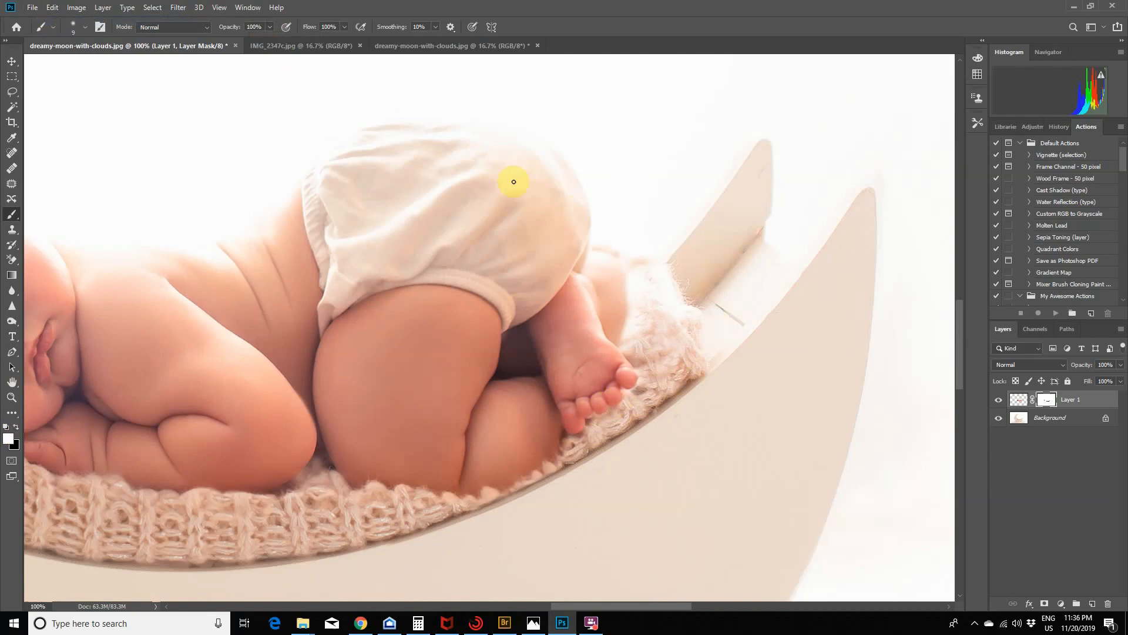
Step: Fit the whole image in view and compare the composite with and without Layer 1 by toggling its visibility
{"action": "left_click", "coordinate": [219, 7]}
{"action": "left_click", "coordinate": [230, 116]}
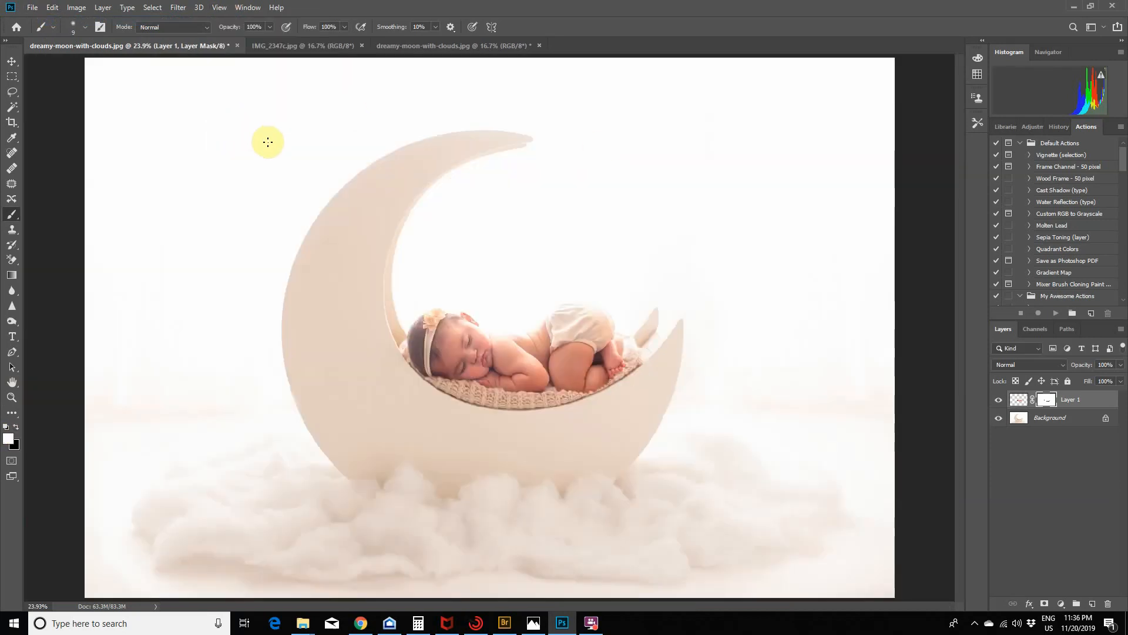
{"action": "left_click", "coordinate": [998, 399]}
{"action": "left_click", "coordinate": [998, 399]}
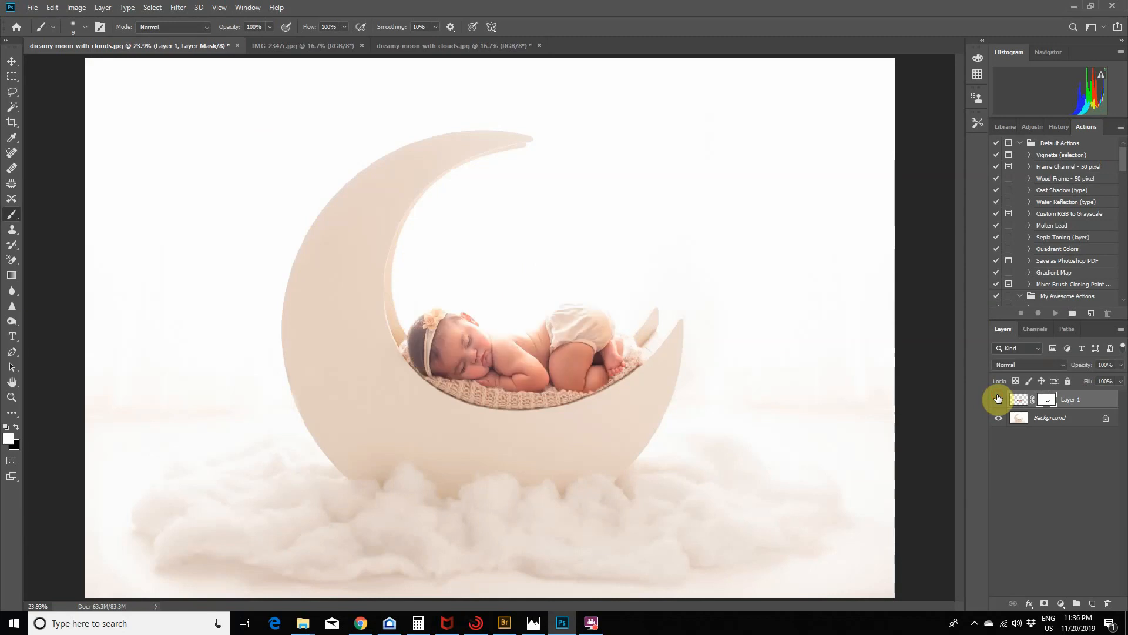
{"action": "left_click", "coordinate": [998, 399]}
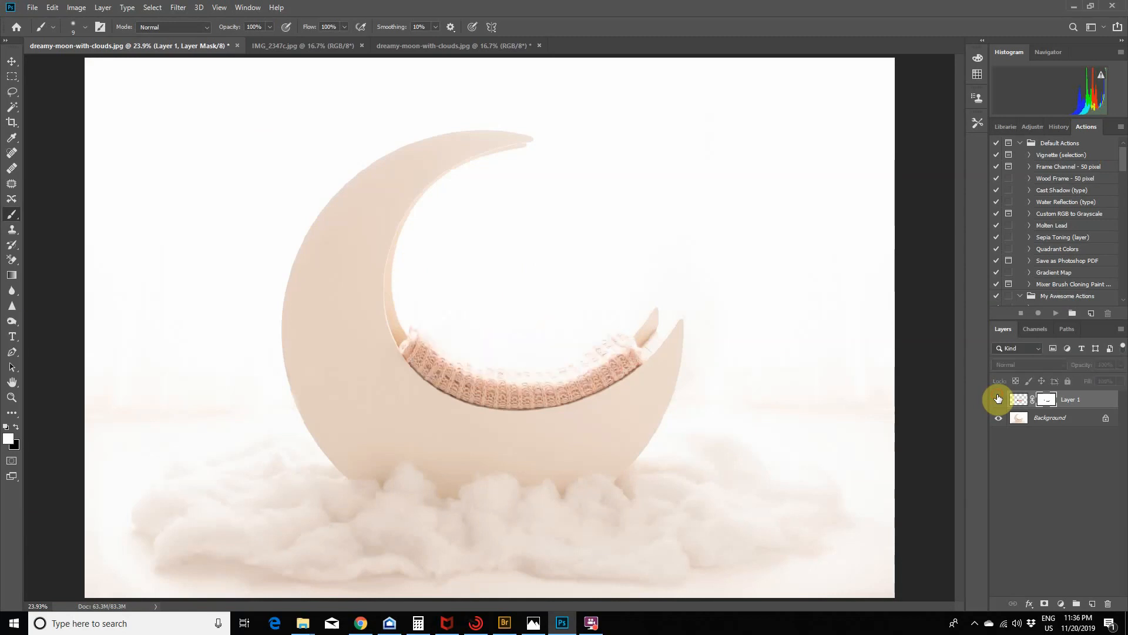
{"action": "left_click", "coordinate": [998, 399]}
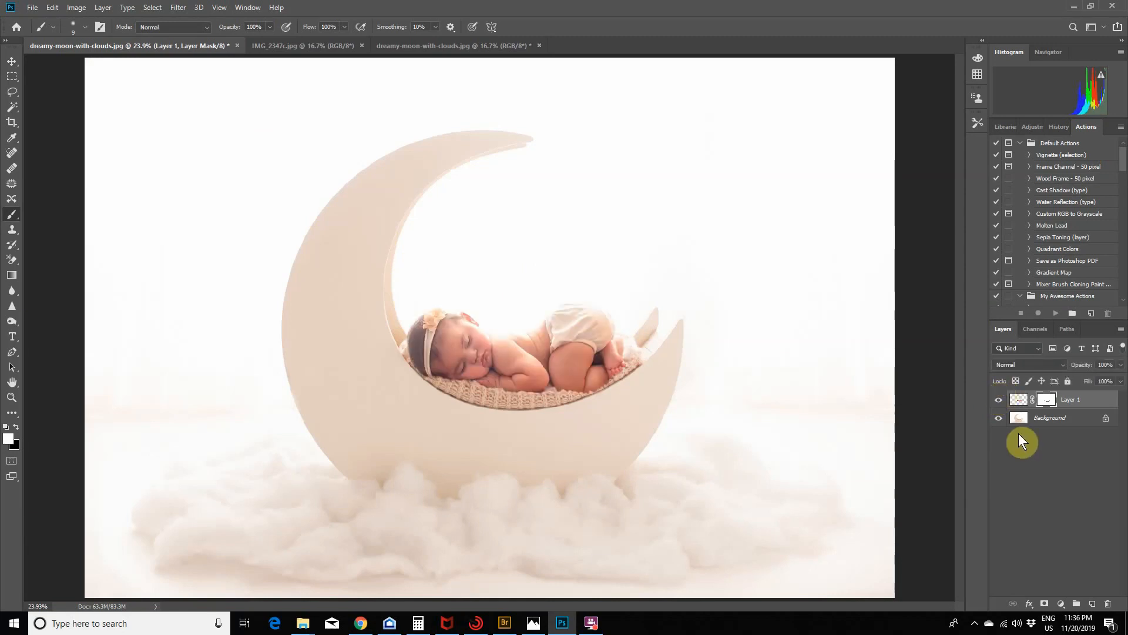